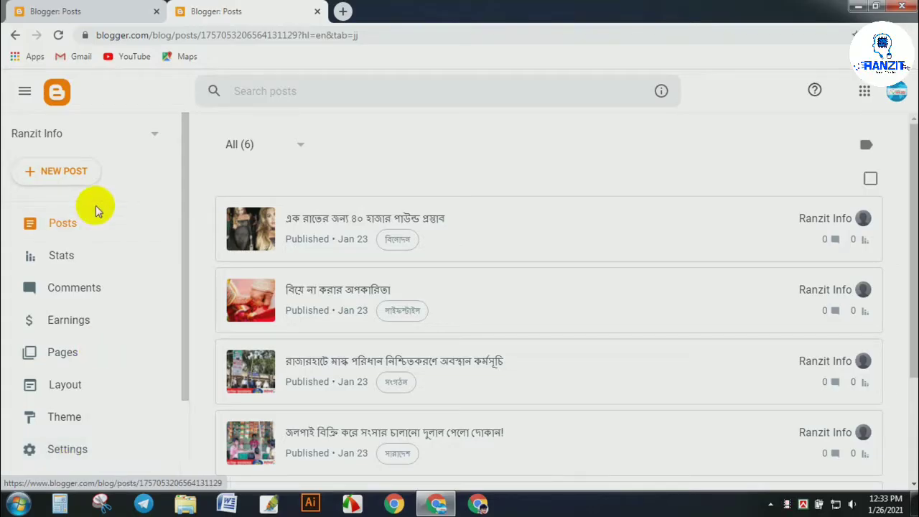
Open the settings page of the Ranzit Info blog.
scroll(108, 344, "down", 2)
left_click(67, 332)
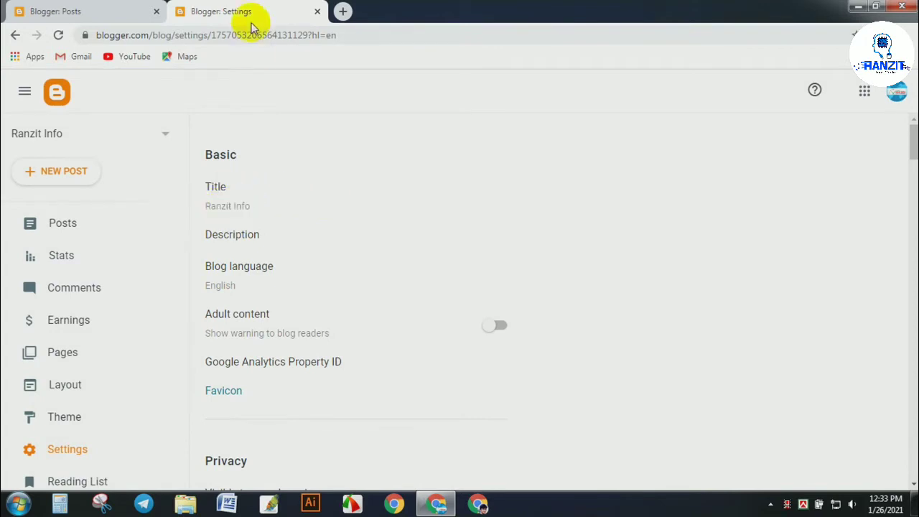
scroll(115, 357, "down", 2)
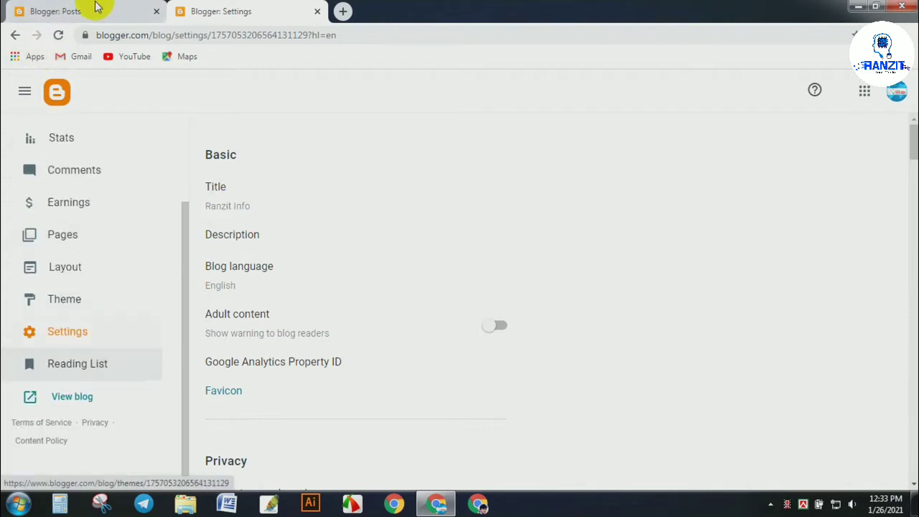
Open the live blog in a new browser tab from the posts page, and return to the blog settings.
left_click(86, 10)
right_click(86, 424)
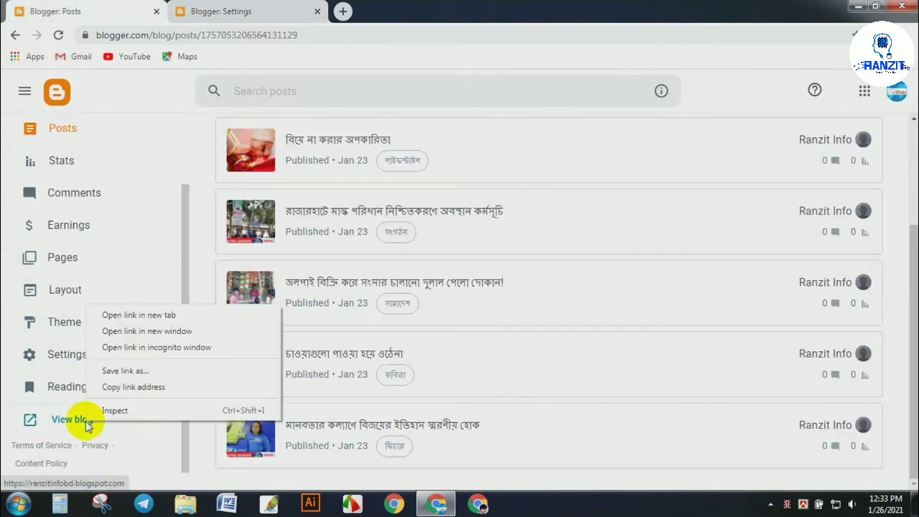
left_click(148, 316)
left_click(354, 13)
left_click(224, 11)
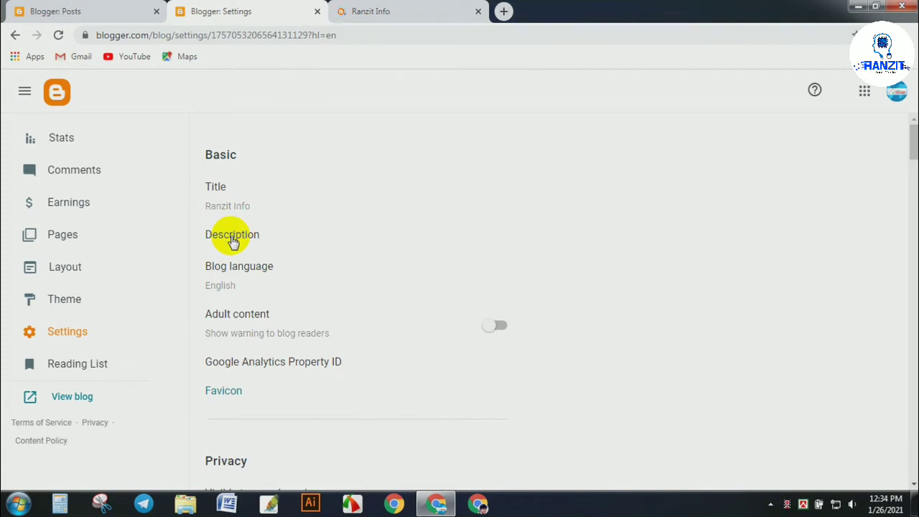
left_click(230, 237)
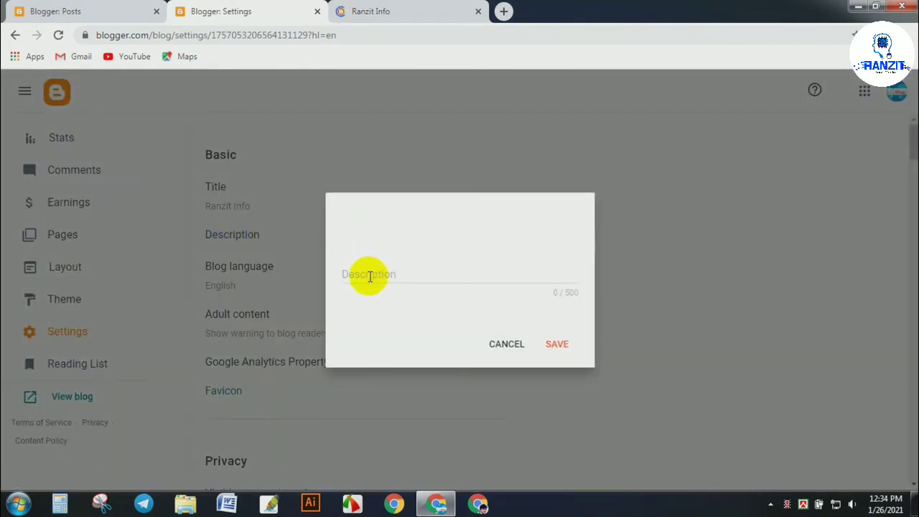
left_click(367, 276)
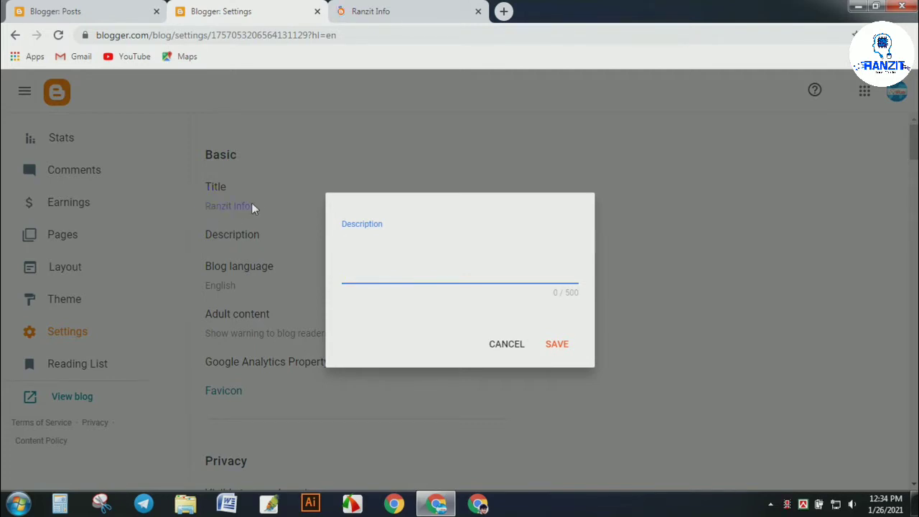
left_click(349, 253)
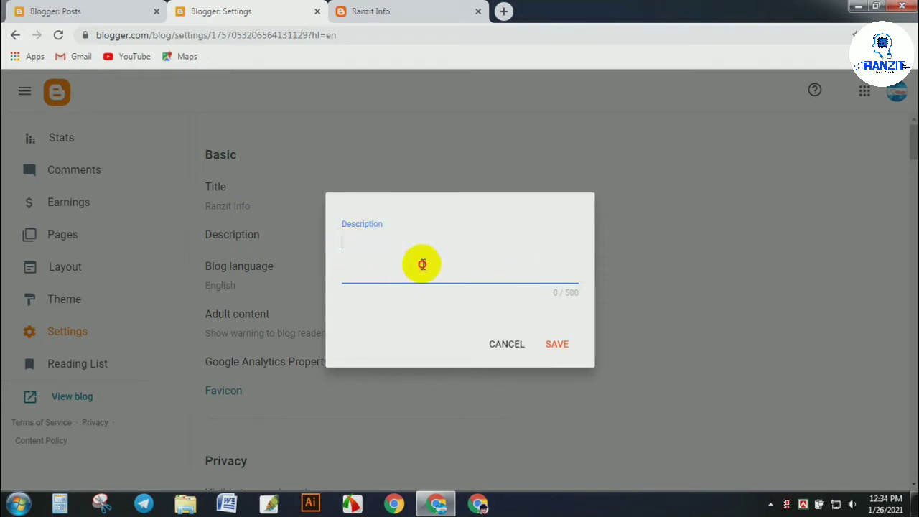
left_click(505, 344)
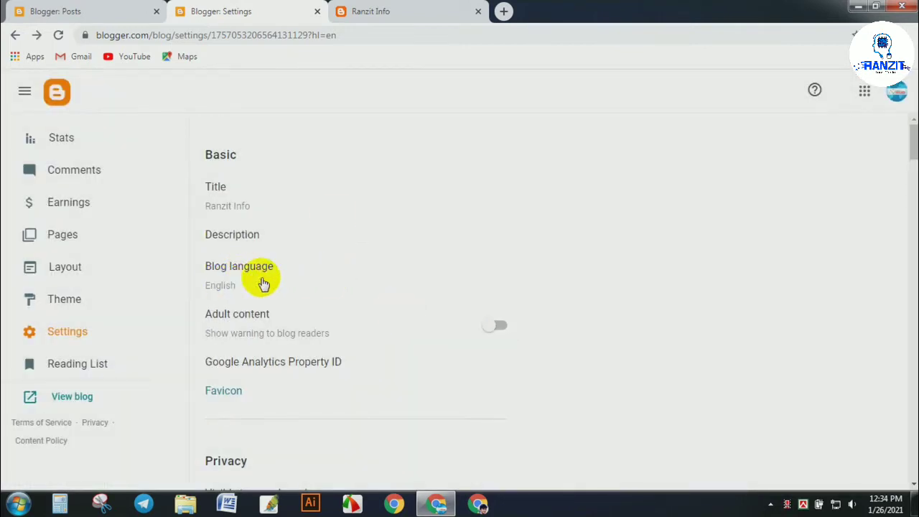
Look over the live blog's home page and return to the blog settings.
left_click(400, 10)
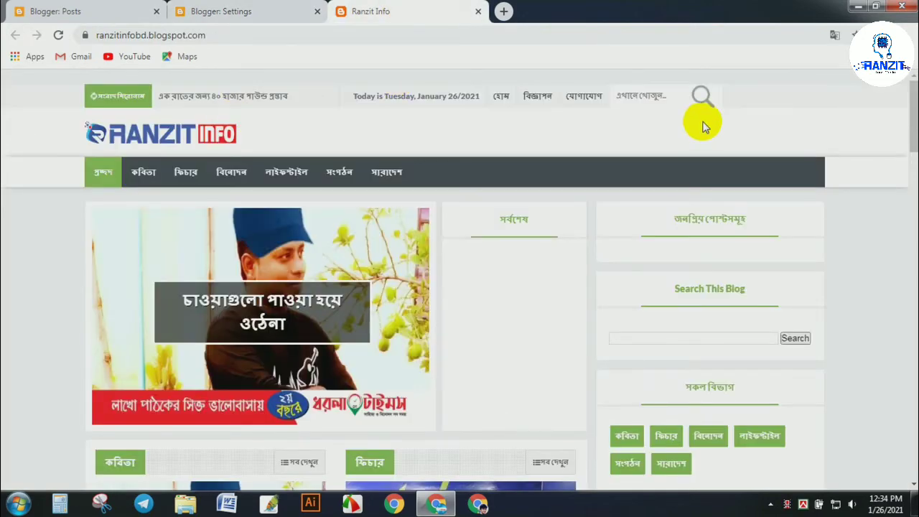
scroll(441, 322, "down", 4)
left_click(278, 10)
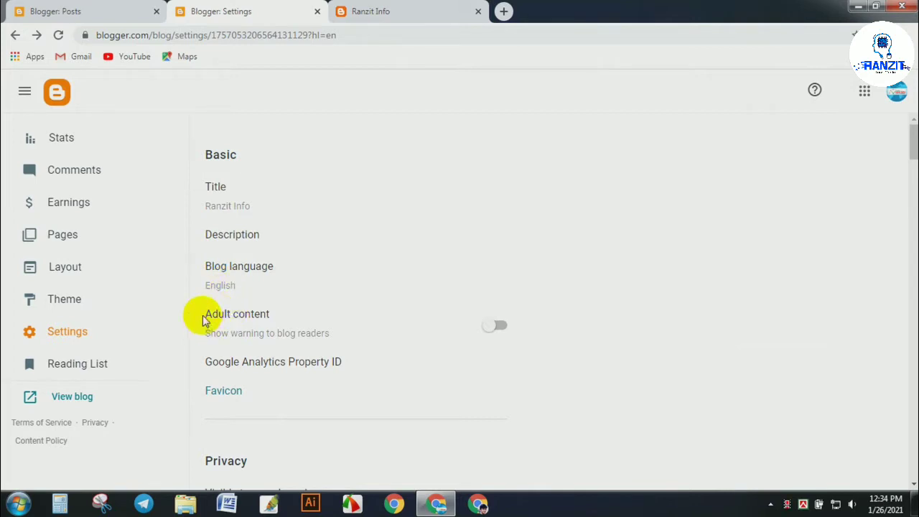
Turn on the adult content warning for blog readers and turn it off again.
left_click_drag(202, 313, 280, 318)
left_click(280, 317)
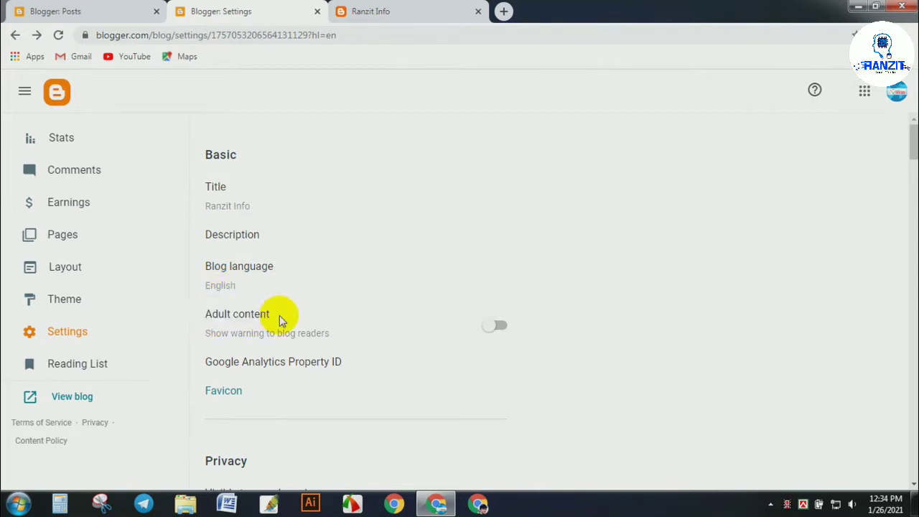
left_click(504, 329)
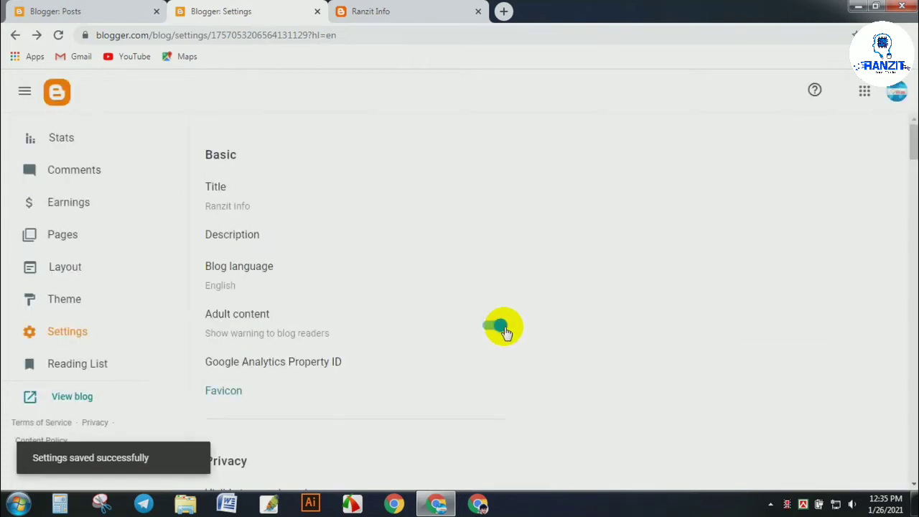
left_click(490, 330)
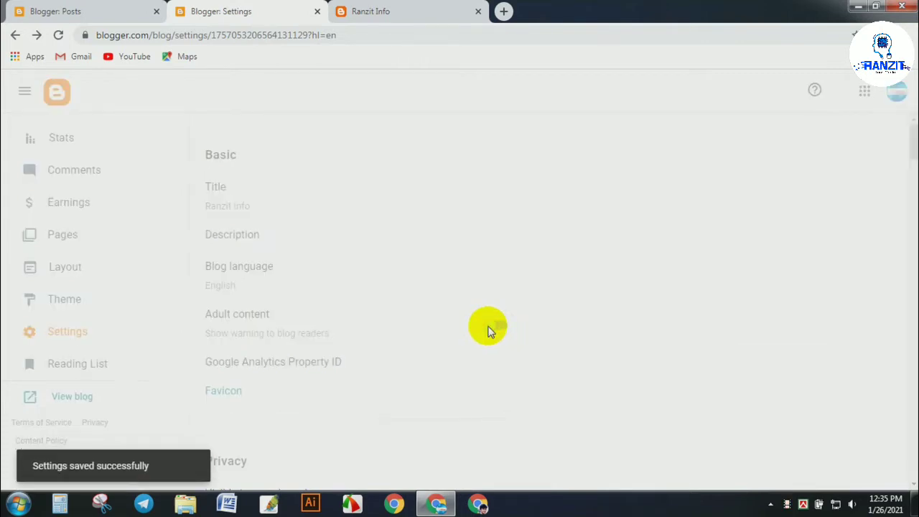
Open the favicon configuration page from the blog's basic settings.
scroll(463, 336, "down", 2)
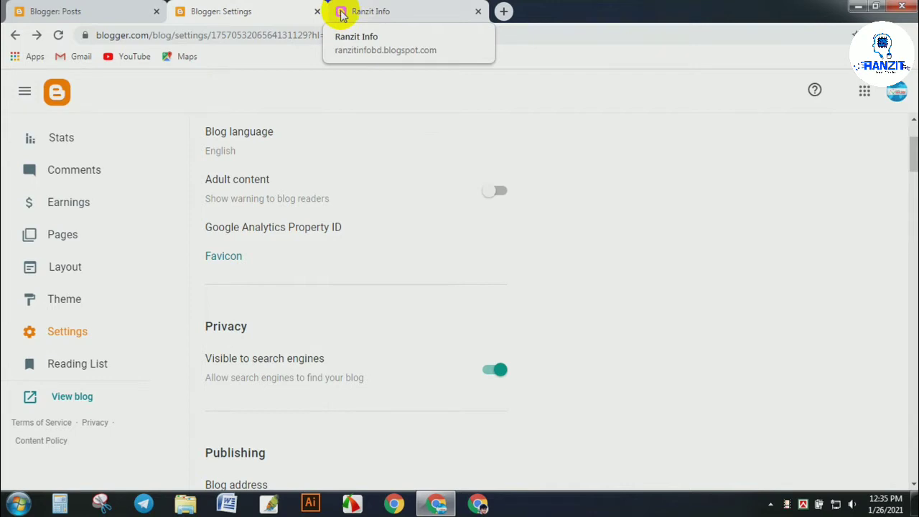
left_click(225, 259)
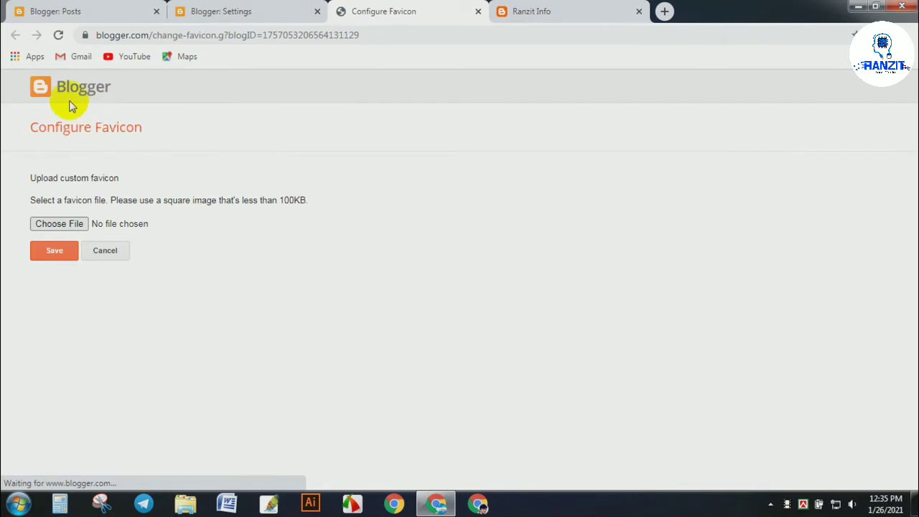
Try to upload Logo_2.png from the Logo folder as the blog's custom favicon.
left_click(55, 226)
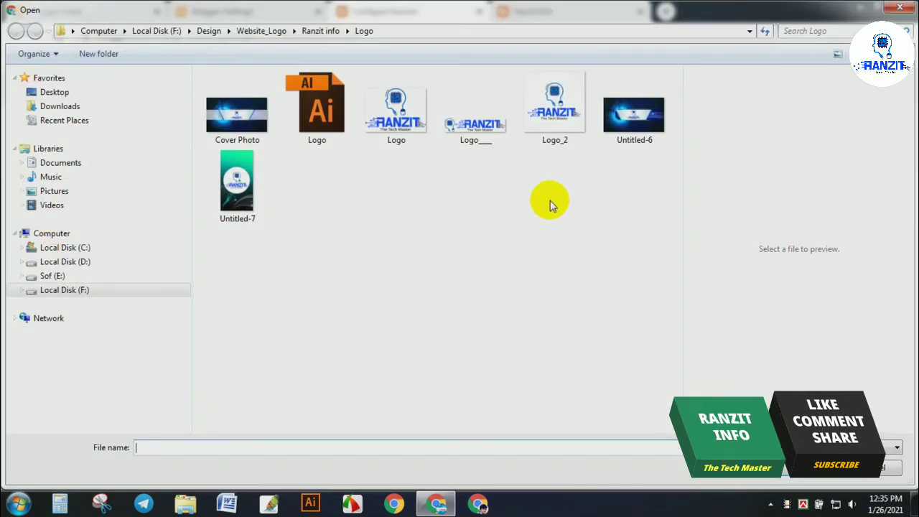
left_click(544, 109)
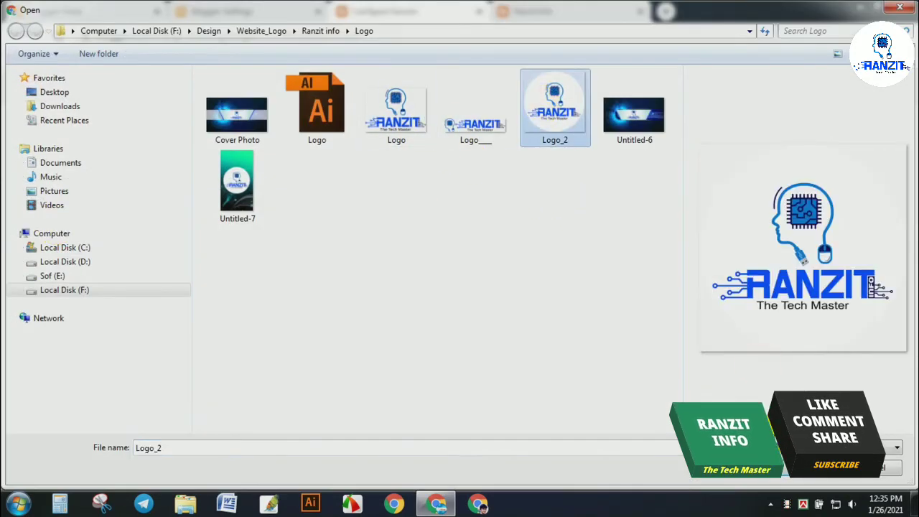
left_click(795, 471)
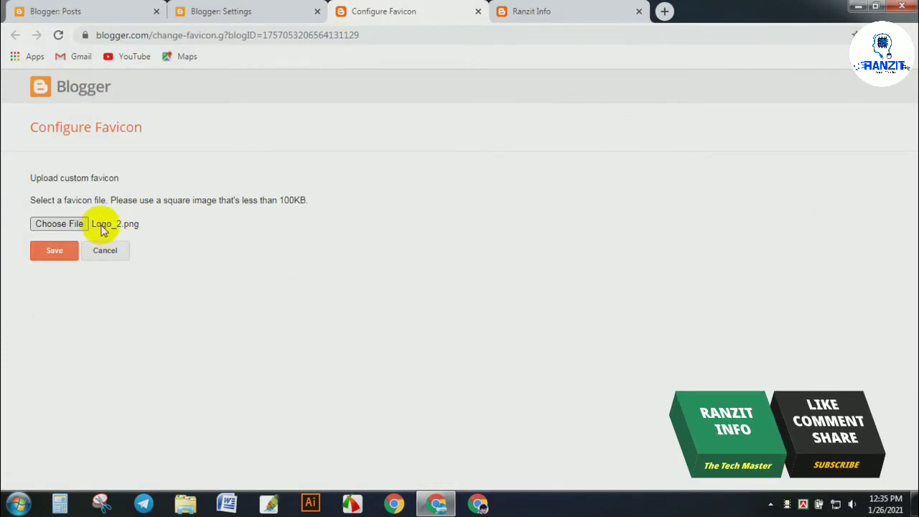
left_click(41, 250)
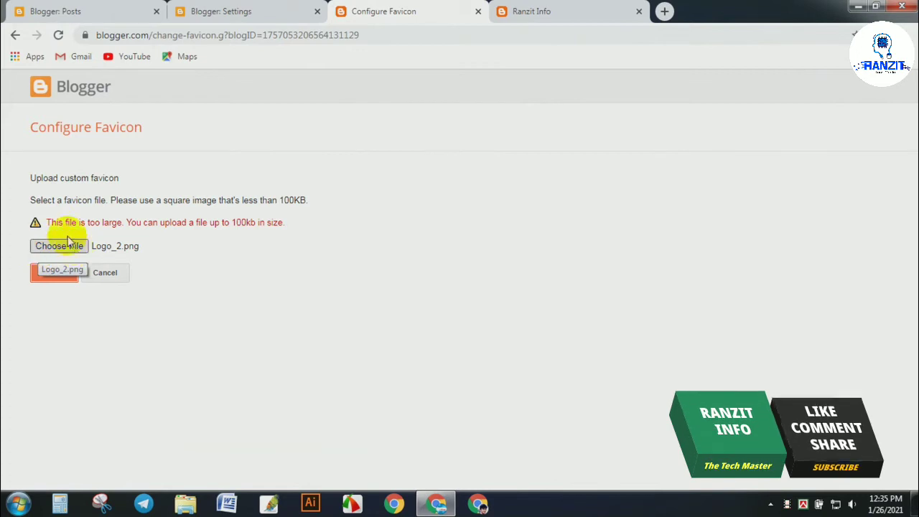
left_click_drag(45, 222, 291, 227)
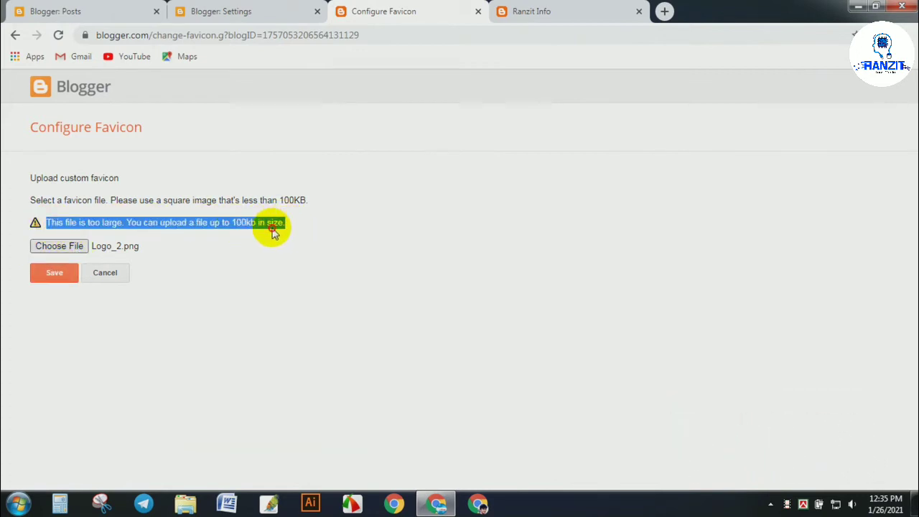
left_click(270, 230)
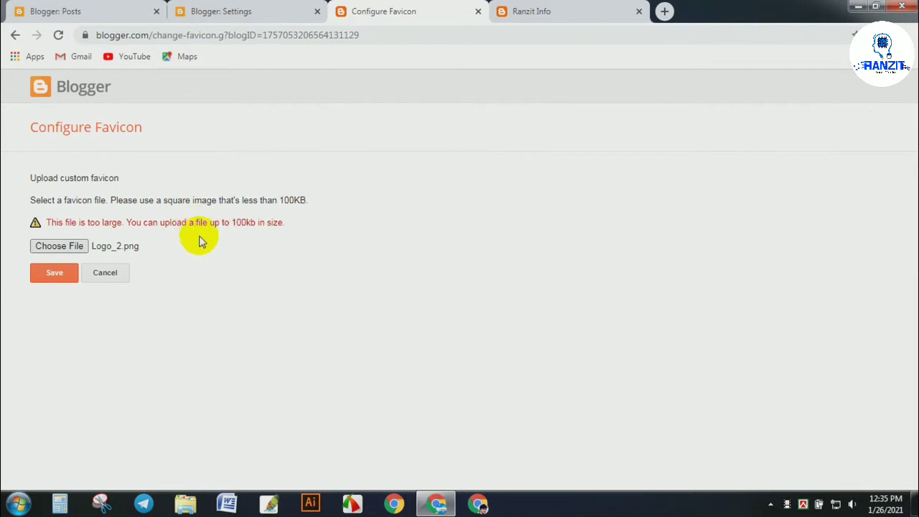
Switch to Photoshop and open the Logo_2 image from the Logo folder.
left_click(269, 505)
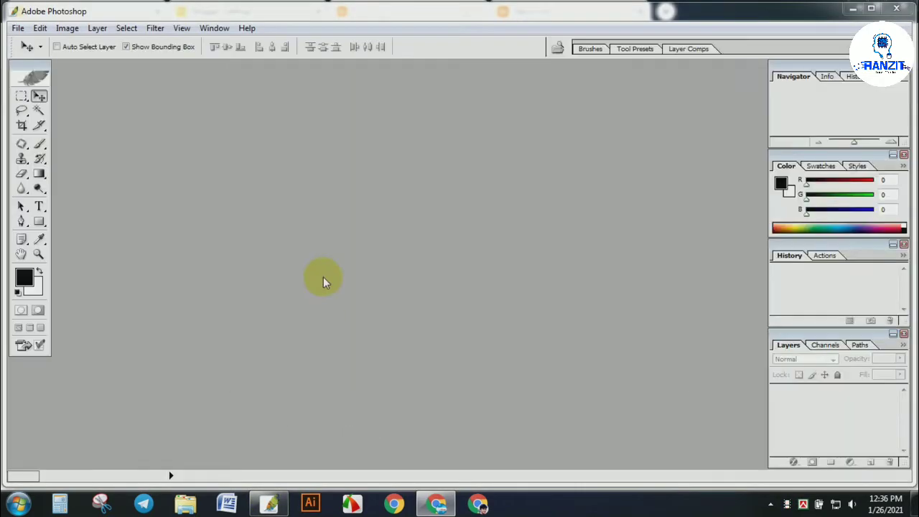
double_click(279, 204)
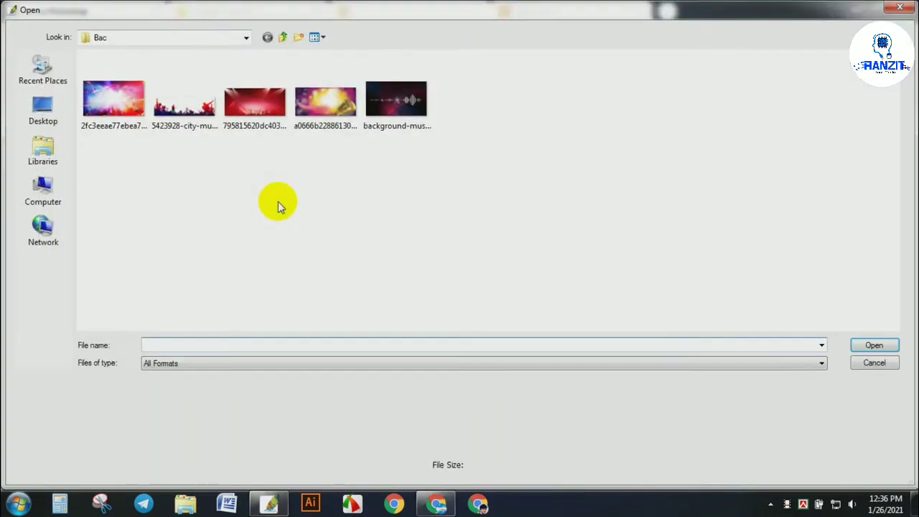
left_click(271, 38)
left_click(406, 99)
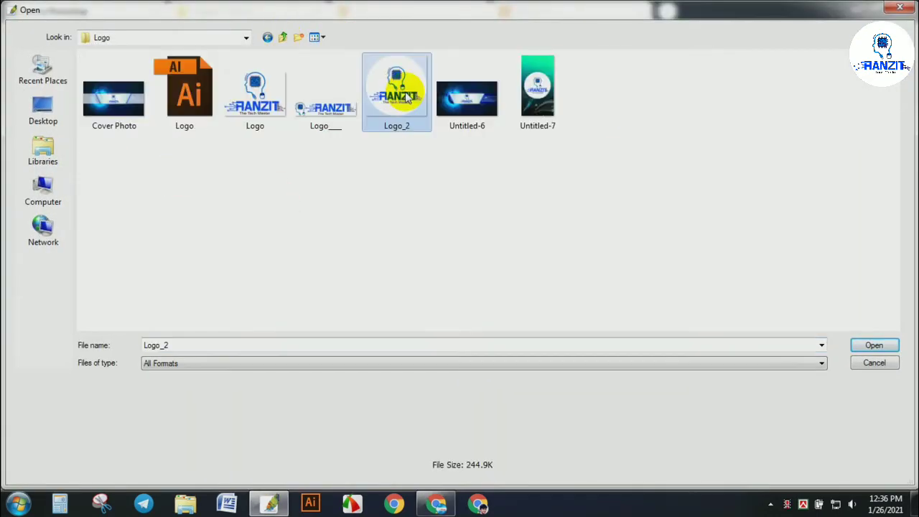
double_click(407, 98)
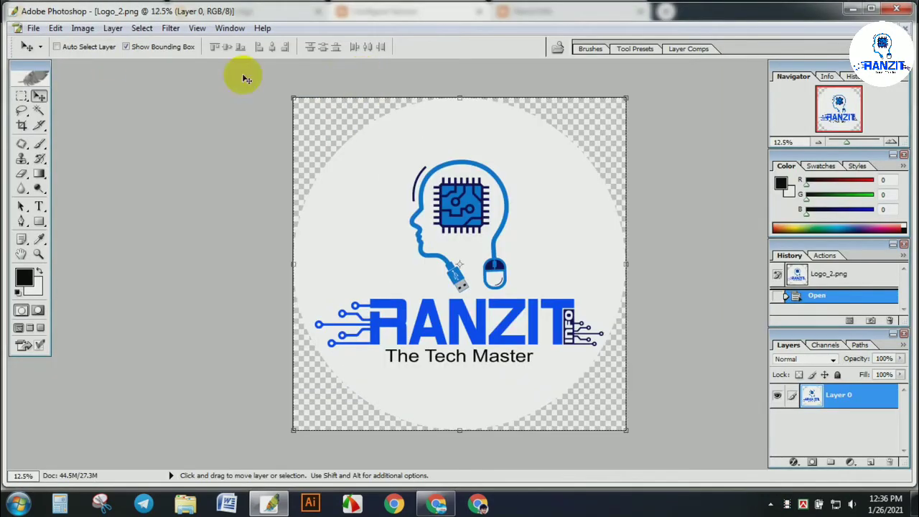
Reduce the logo's image size by setting its resolution to 75 pixels/inch with resampling on.
left_click(82, 29)
left_click(113, 135)
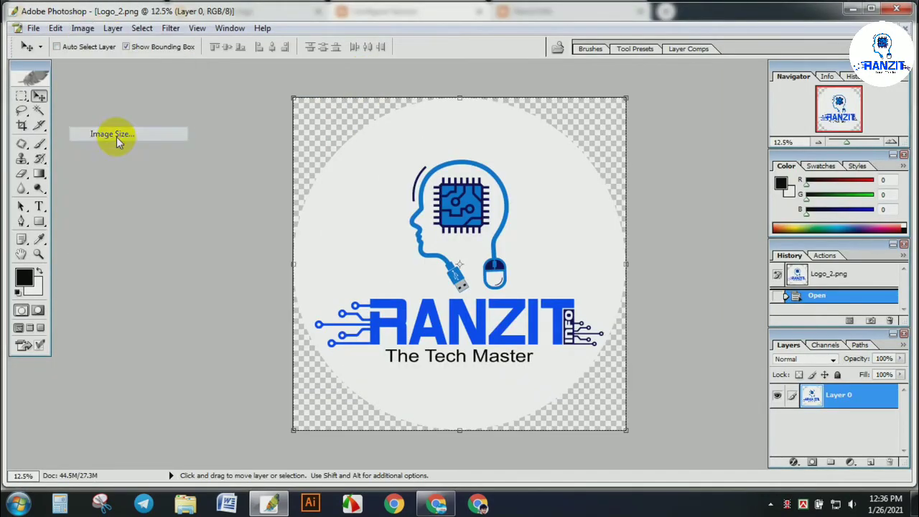
left_click_drag(431, 293, 376, 298)
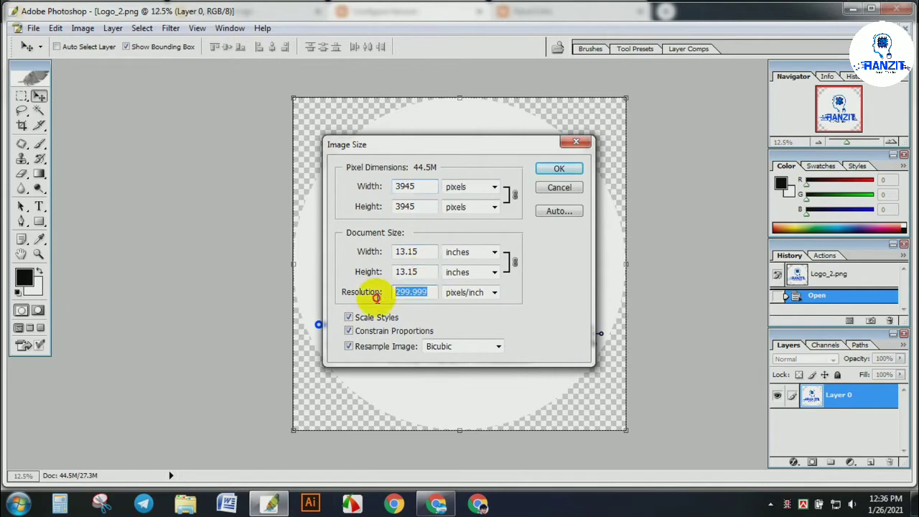
type("75")
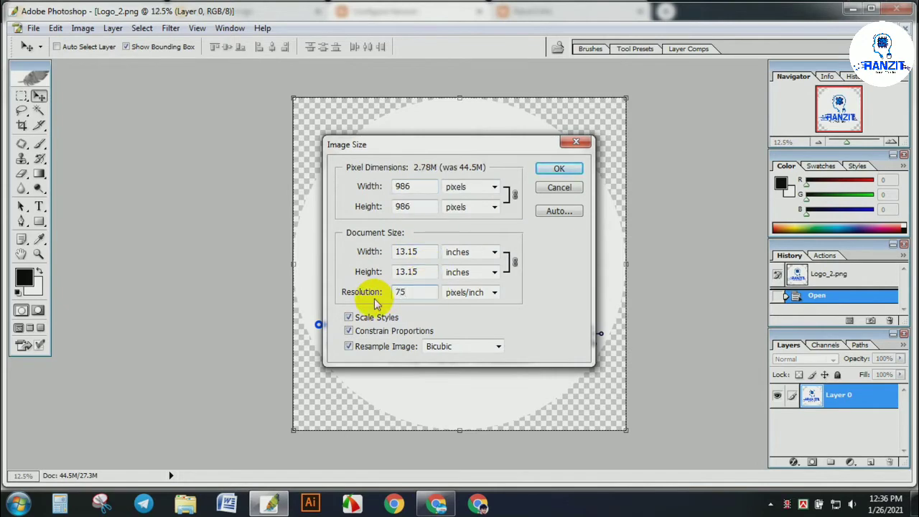
key("Return")
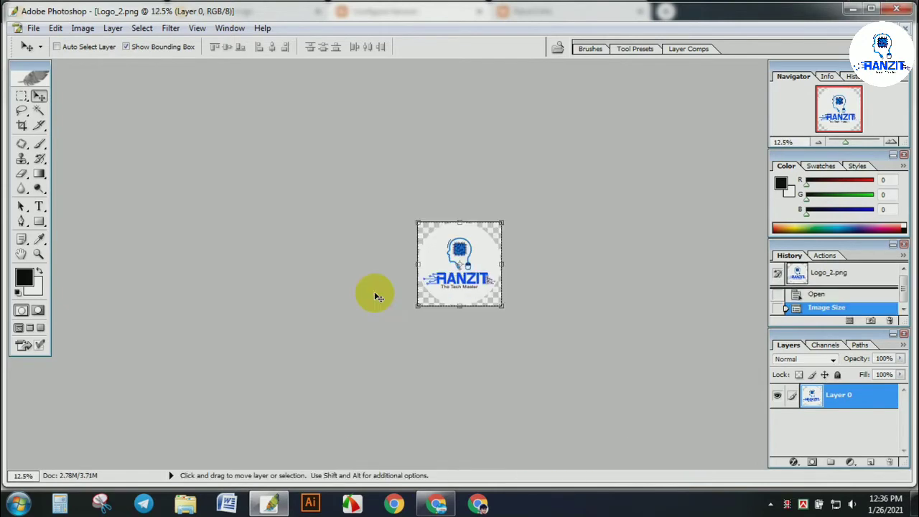
Save a PNG copy of the resized logo to the Desktop under the name Logo_2.
key("ctrl+shift+s")
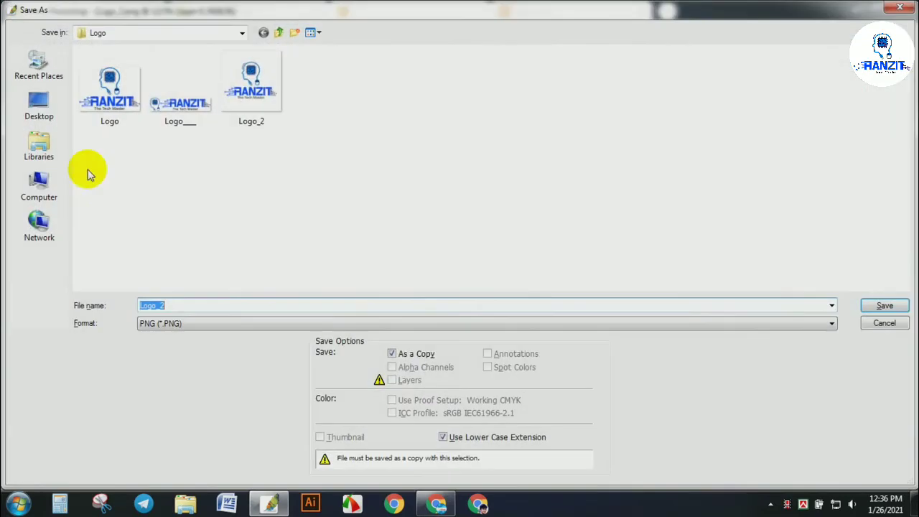
left_click(40, 108)
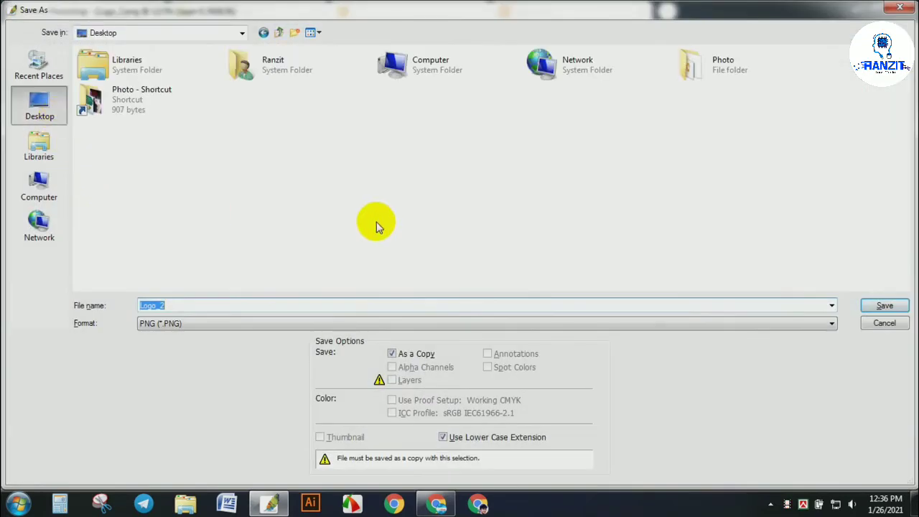
left_click(881, 306)
left_click(501, 238)
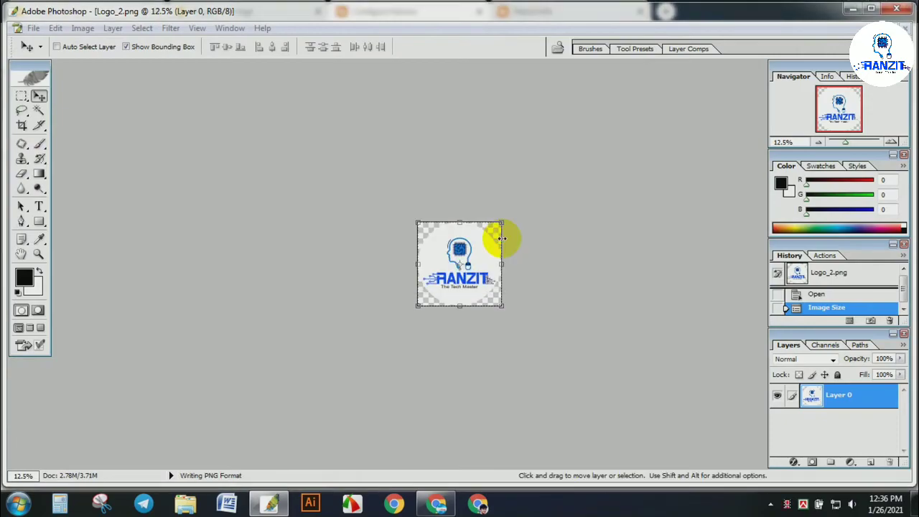
Switch back to the Blogger favicon page in Chrome, upload Logo_2.png from the Desktop, and save it as the favicon.
left_click(436, 504)
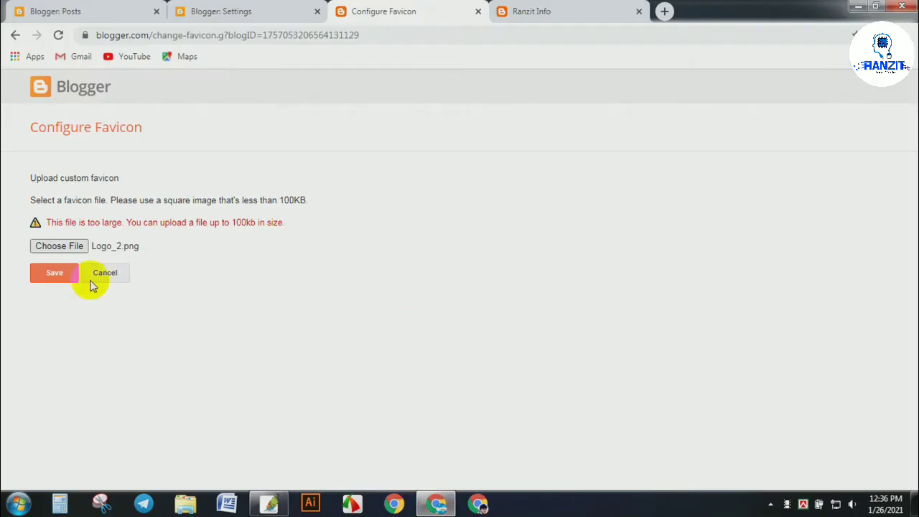
left_click(59, 246)
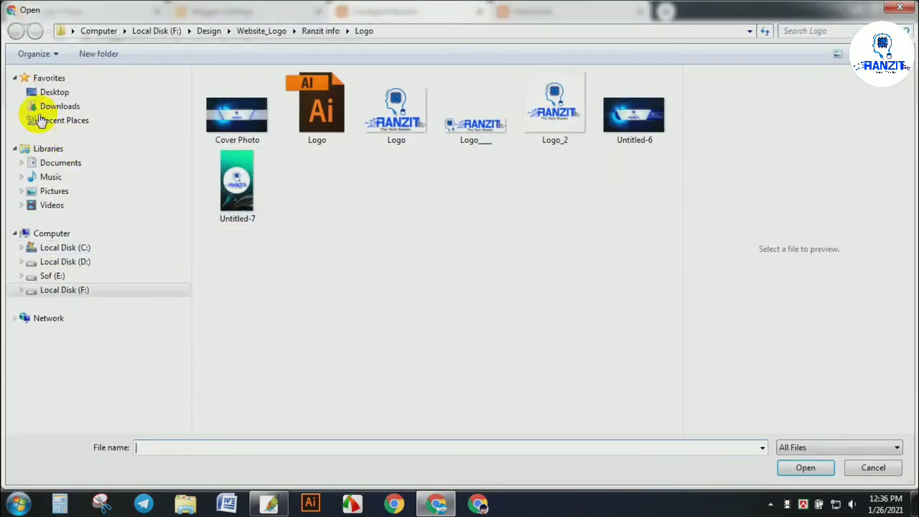
left_click(52, 94)
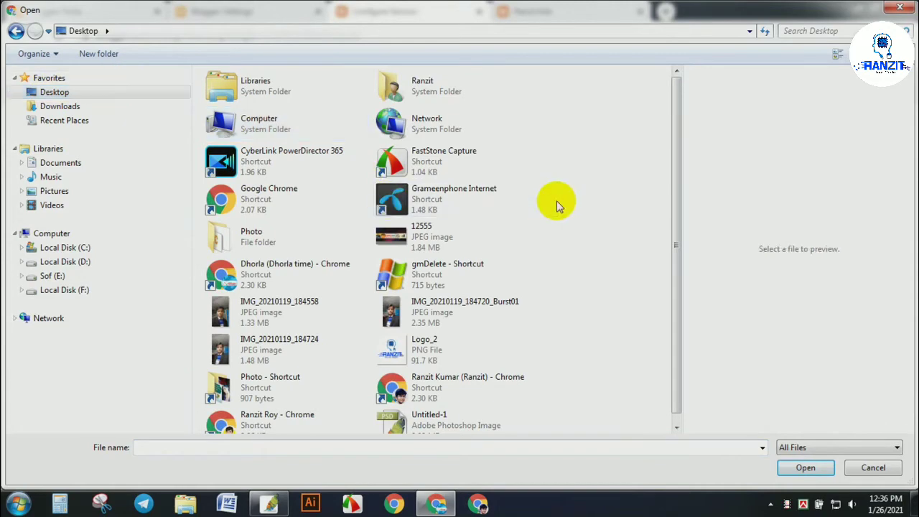
double_click(422, 352)
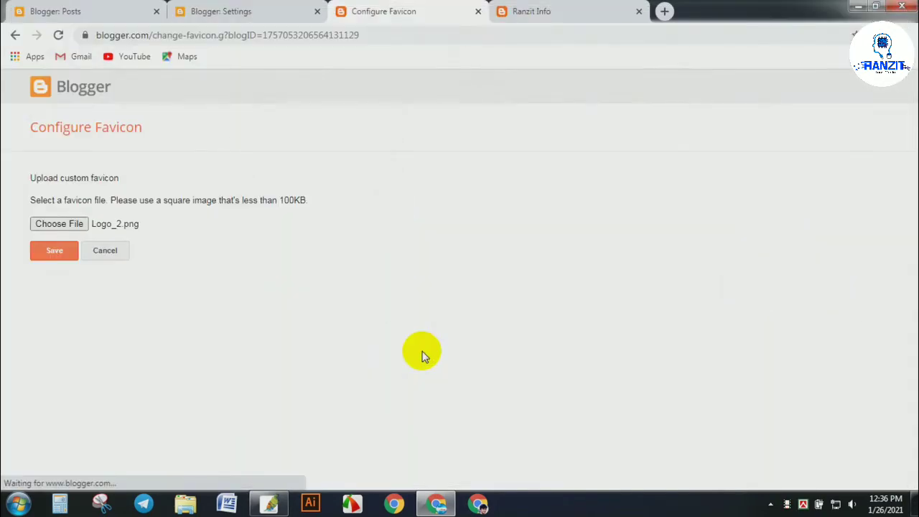
left_click(54, 252)
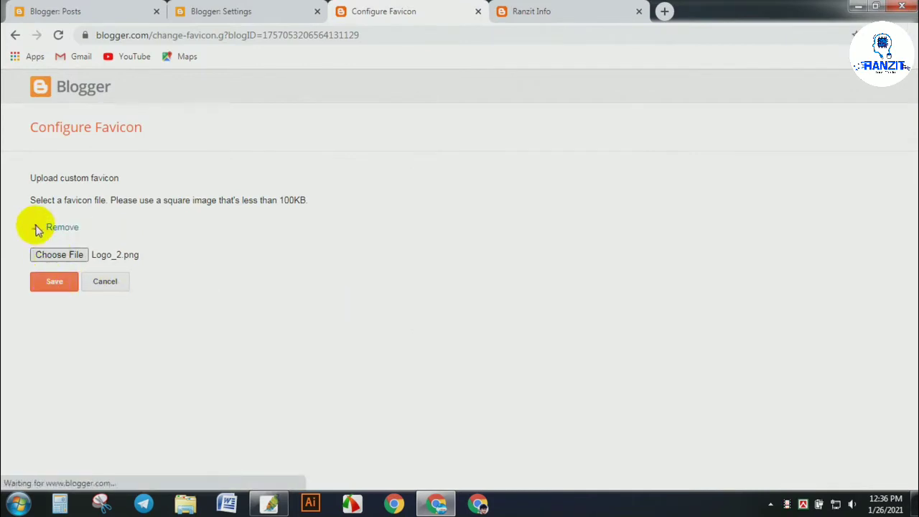
left_click(53, 281)
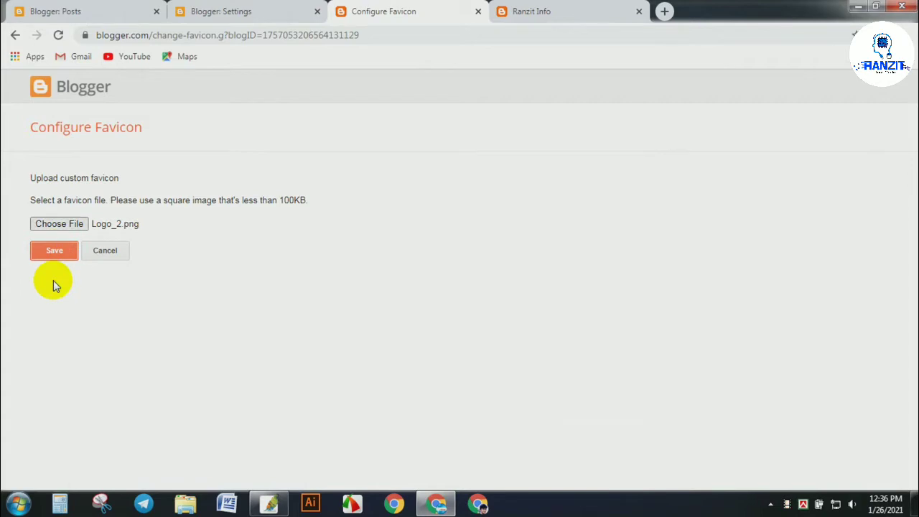
left_click(55, 251)
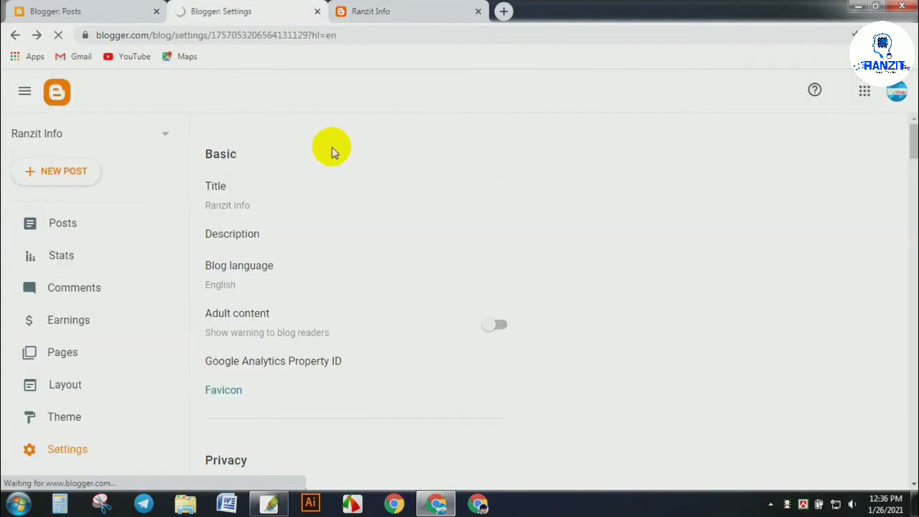
Reload the live Ranzit Info blog to check its favicon, and return to the blog settings.
left_click(370, 13)
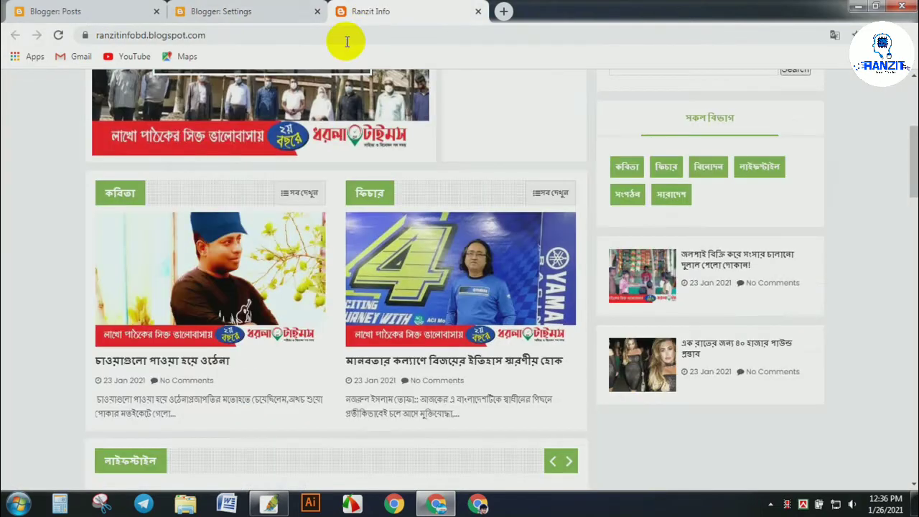
left_click(58, 35)
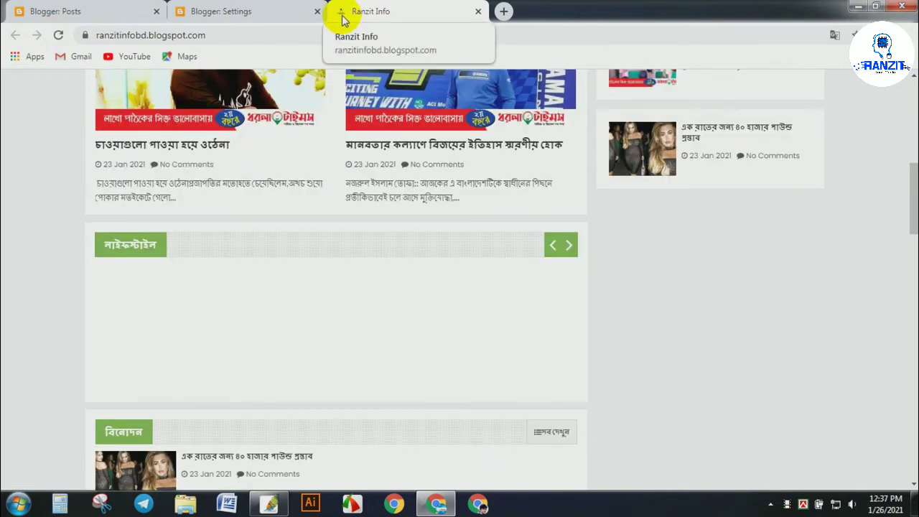
left_click(242, 12)
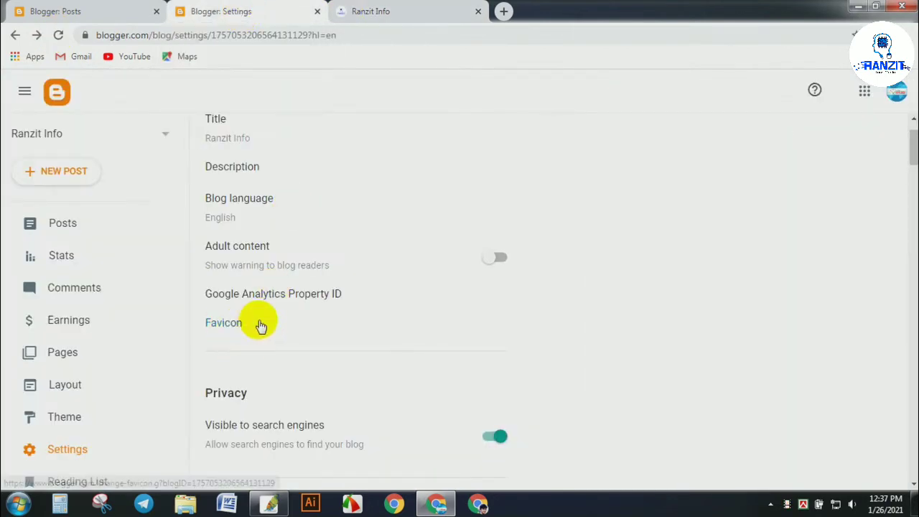
Review the search engine visibility and blog address settings, leaving the blog address as it is.
scroll(307, 326, "down", 1)
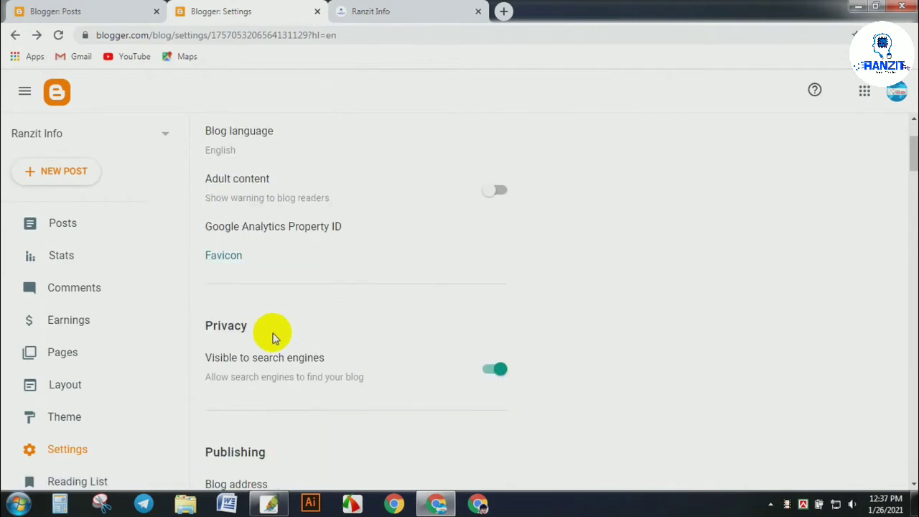
scroll(266, 334, "down", 1)
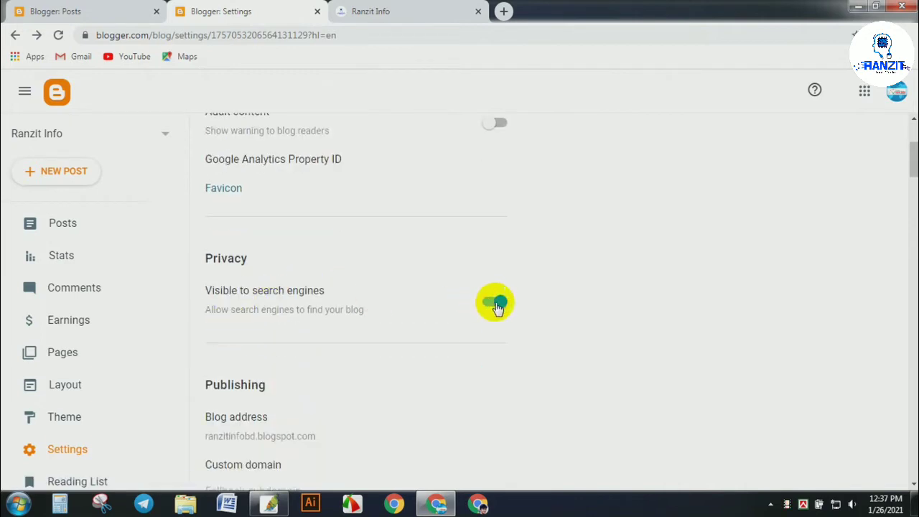
scroll(514, 303, "down", 2)
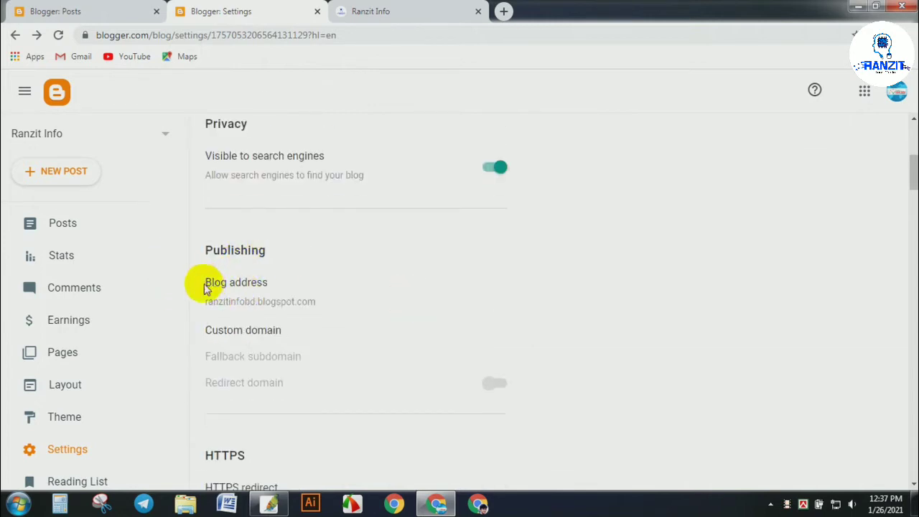
left_click_drag(202, 304, 313, 313)
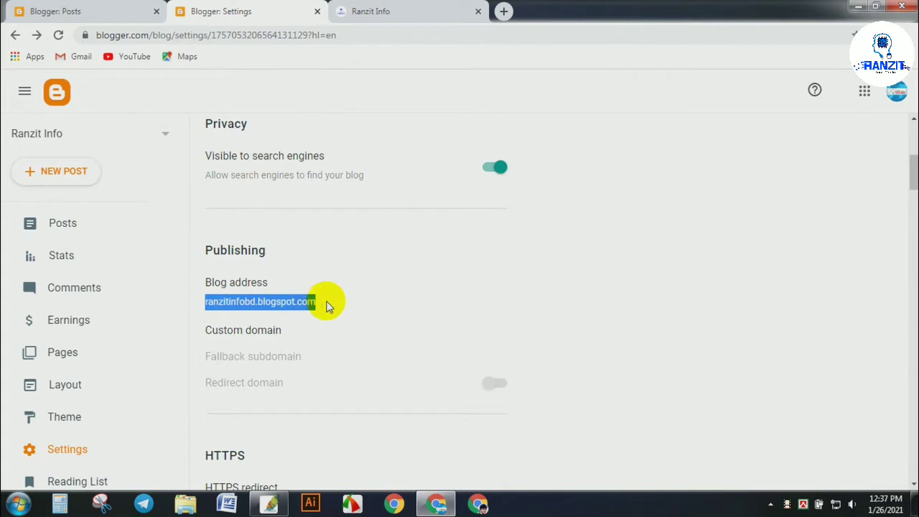
left_click(327, 305)
left_click(500, 343)
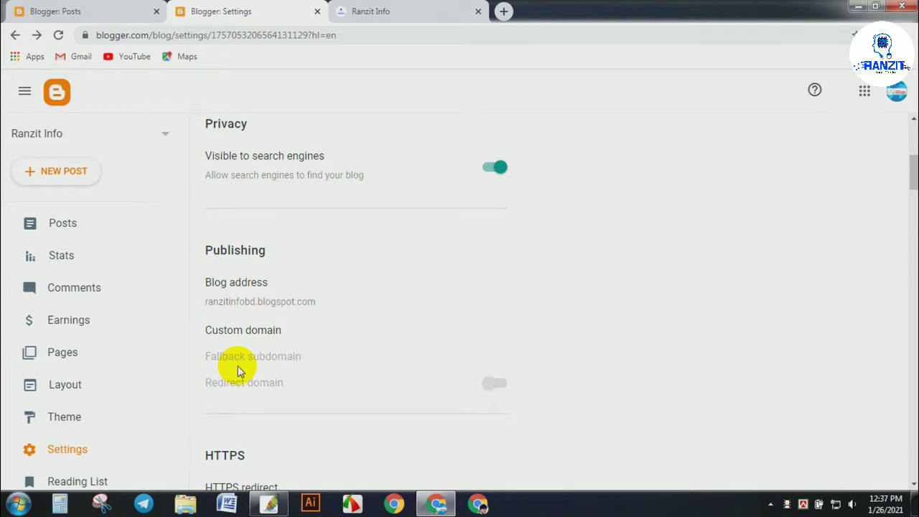
Look at the custom domain setting under Publishing and close it without entering a domain.
left_click(223, 332)
left_click(394, 243)
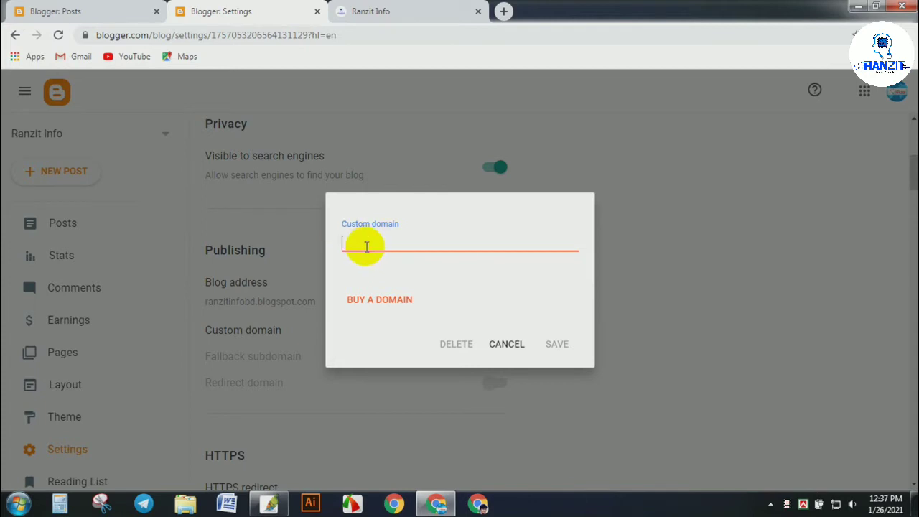
left_click(502, 349)
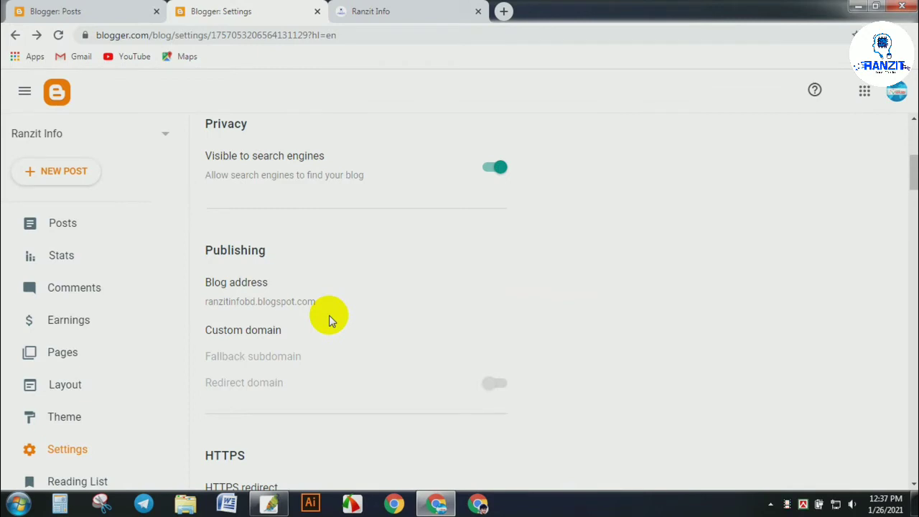
Examine the HTTPS redirect setting and compare it with the https prefix in the page's full address.
scroll(330, 320, "down", 2)
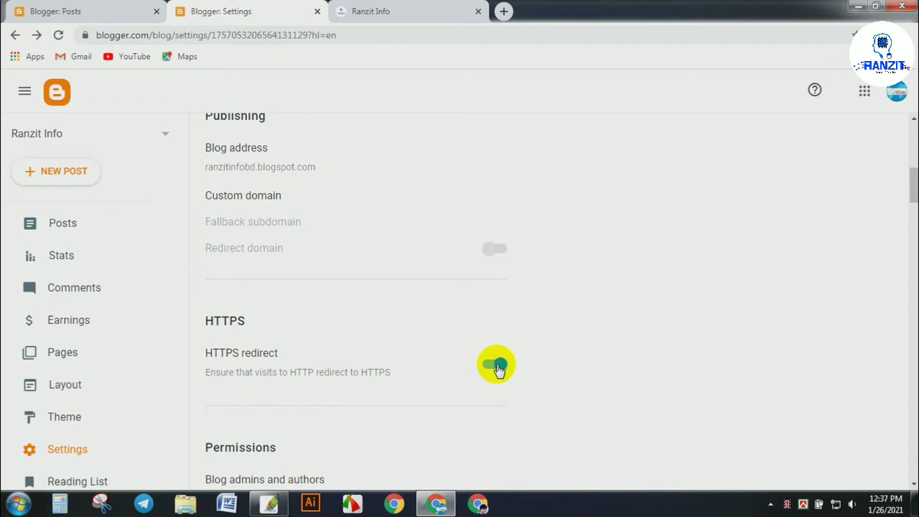
left_click(111, 35)
left_click(117, 36)
double_click(117, 35)
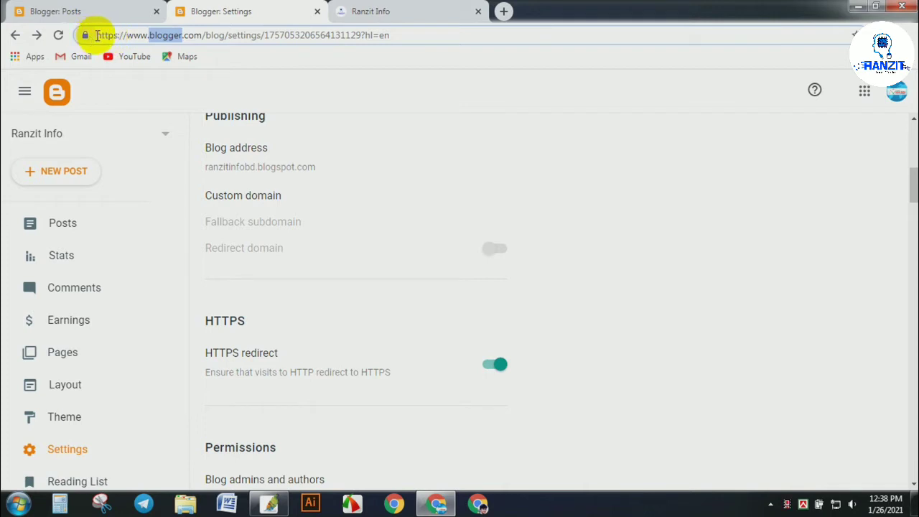
left_click_drag(95, 36, 114, 36)
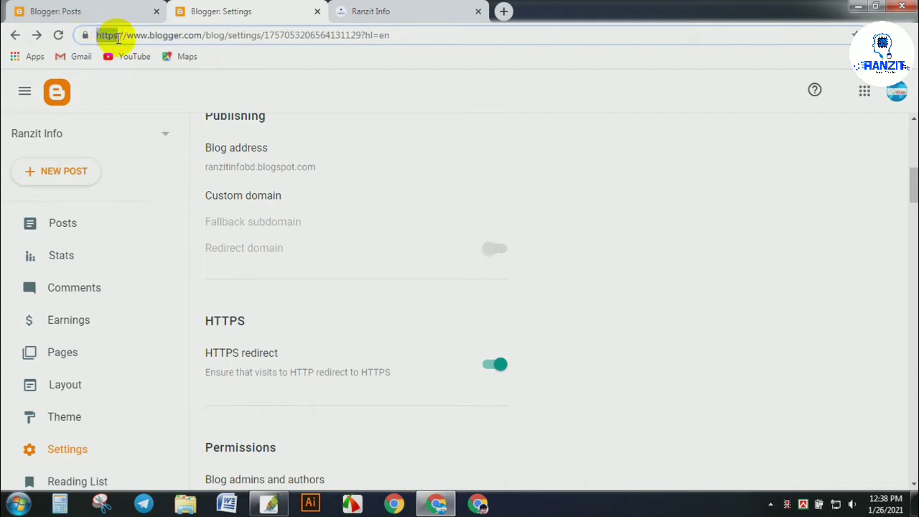
left_click(119, 38)
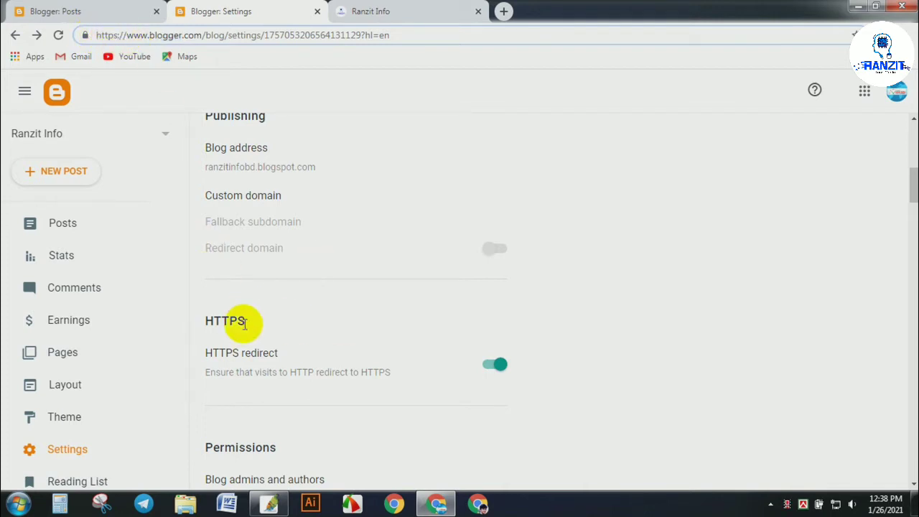
left_click_drag(269, 324, 208, 323)
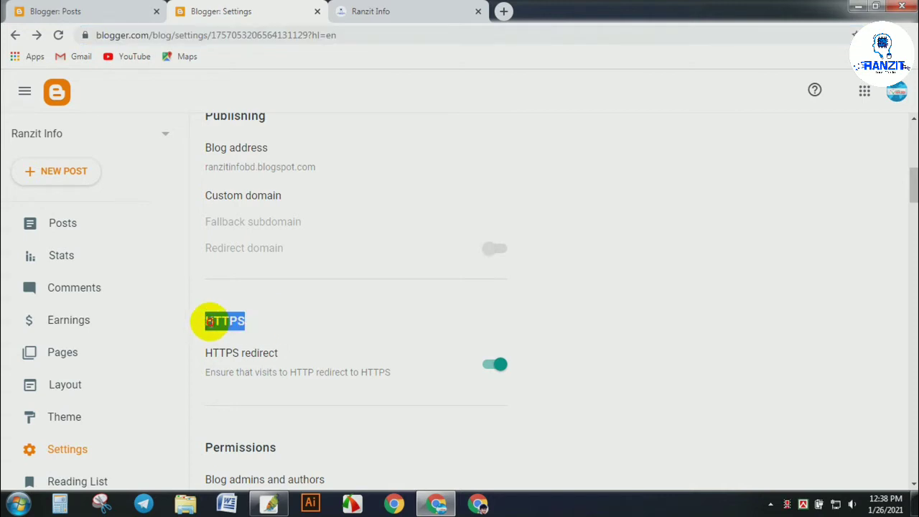
left_click(209, 321)
Review the blog admins and authors under Permissions, leaving the list and roles as they are.
scroll(517, 366, "down", 2)
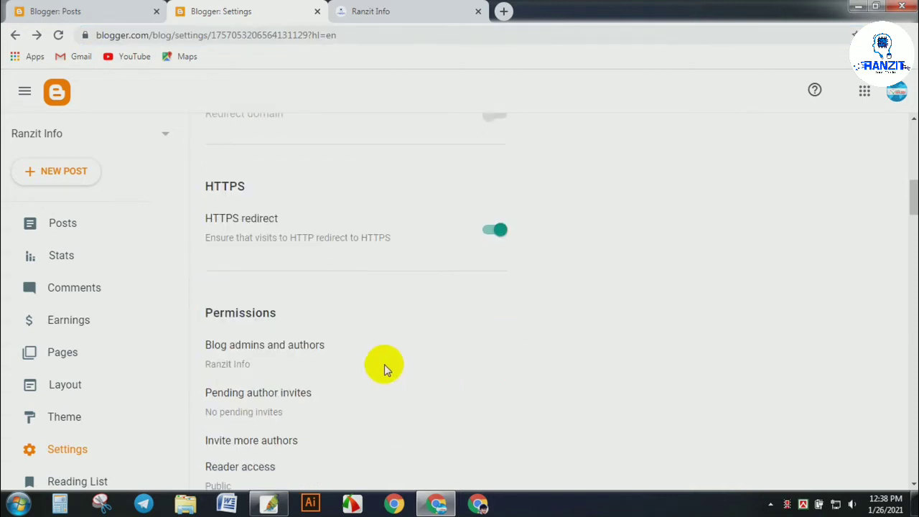
scroll(385, 365, "down", 1)
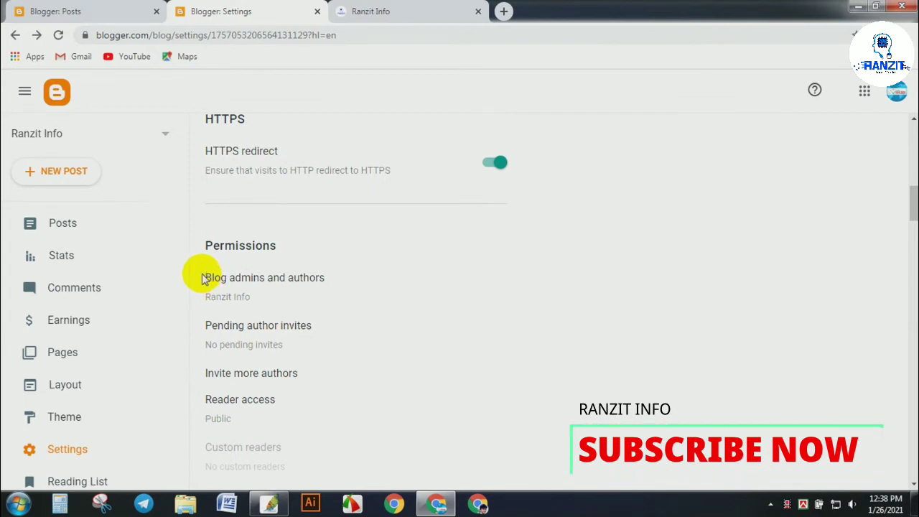
left_click_drag(202, 277, 304, 284)
left_click(248, 291)
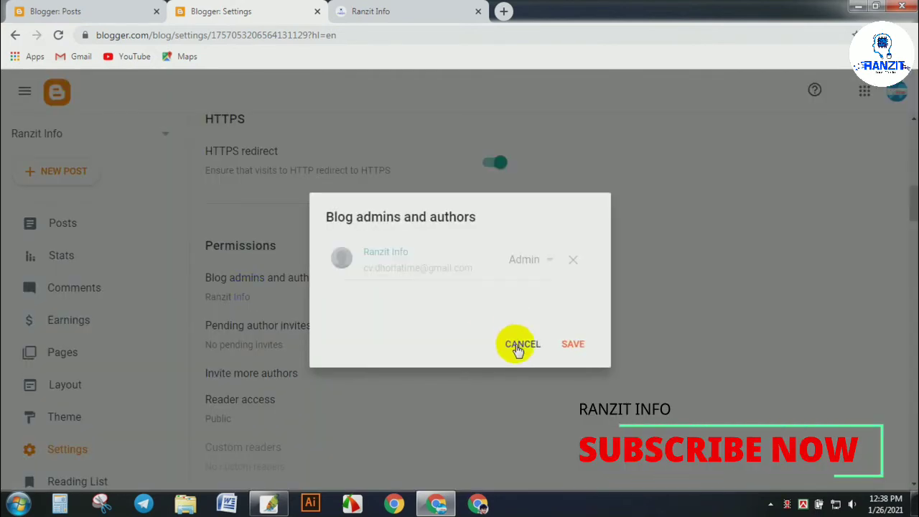
left_click(519, 346)
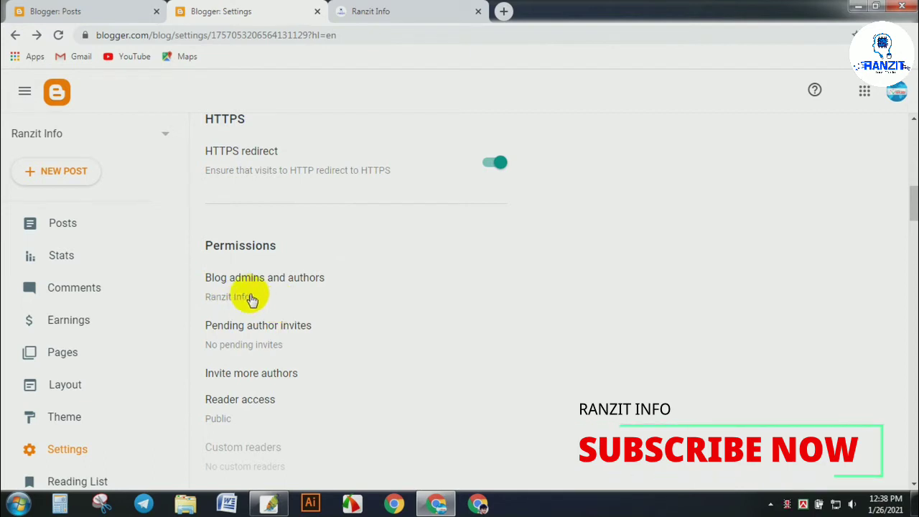
scroll(301, 329, "down", 1)
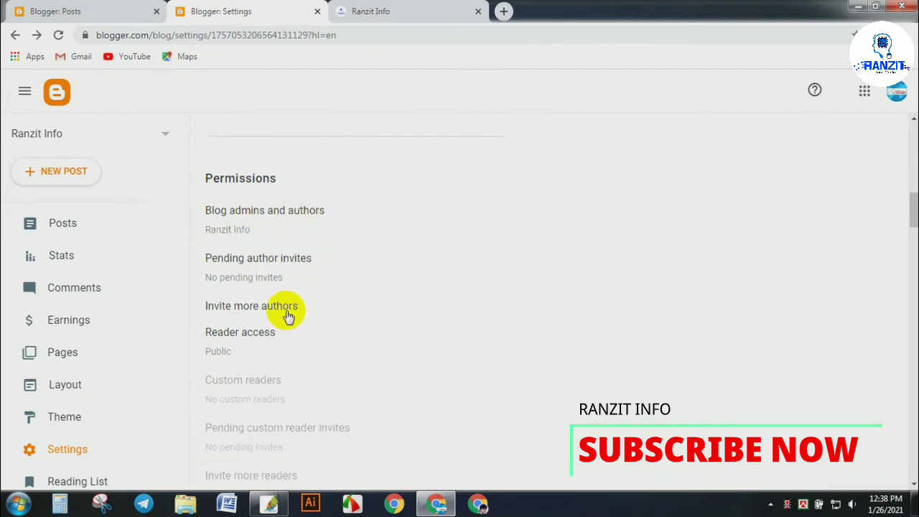
left_click(238, 229)
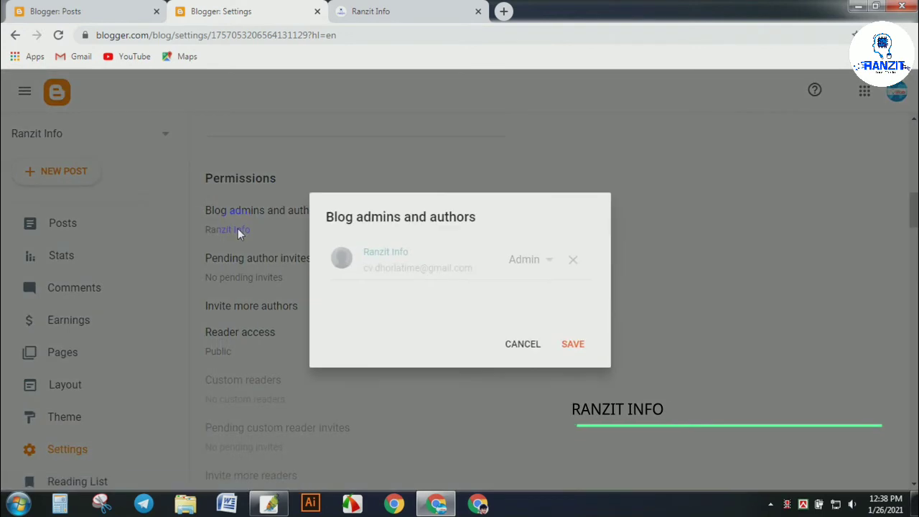
left_click(522, 351)
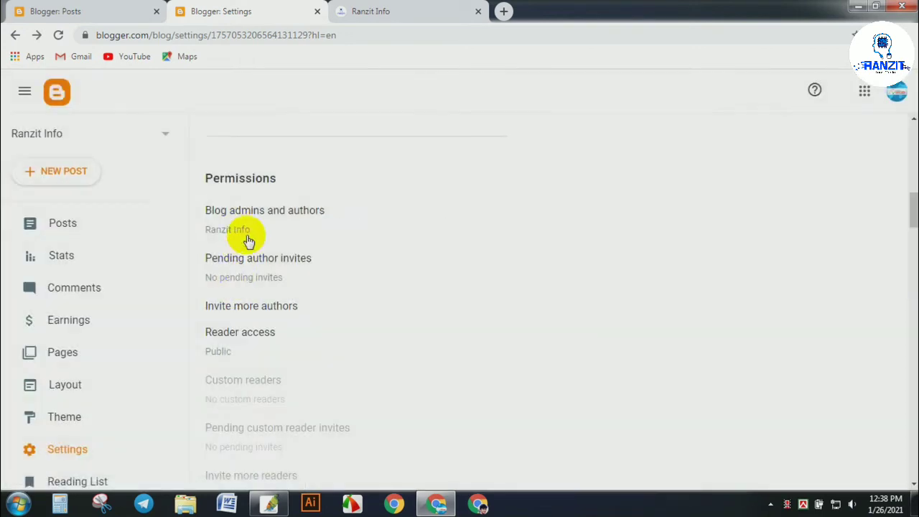
Review the reader access options and the custom readers setting under Permissions, without saving any change.
scroll(295, 336, "down", 1)
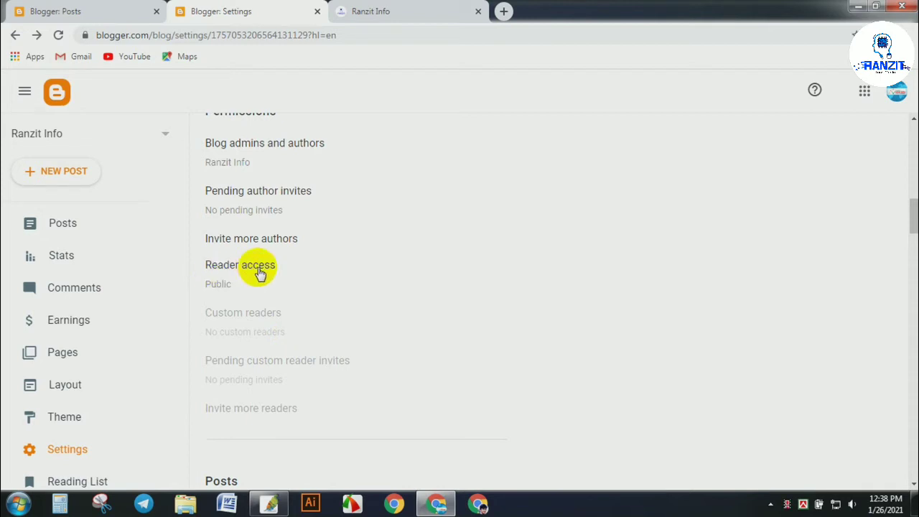
left_click(219, 285)
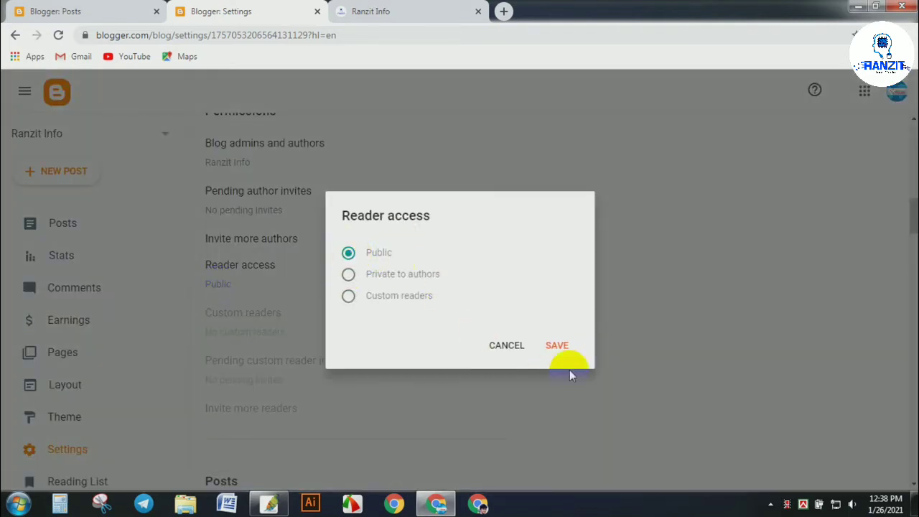
left_click(510, 345)
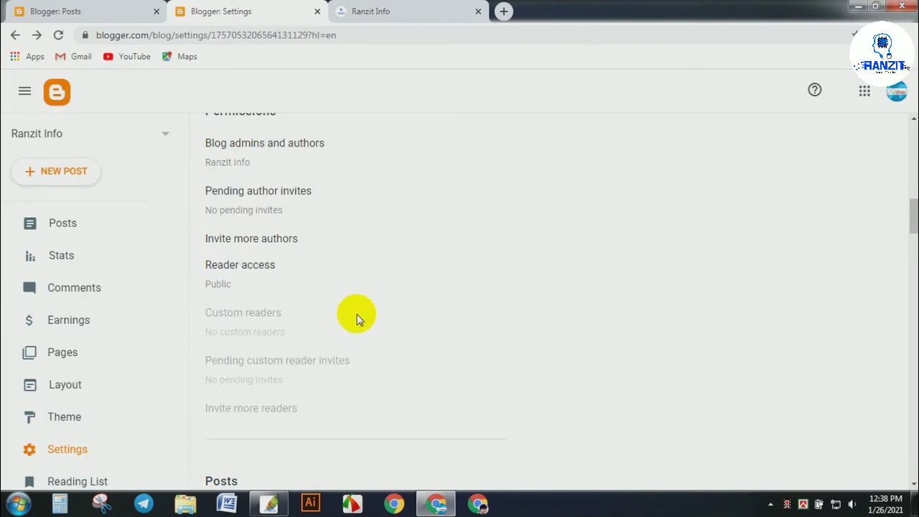
scroll(359, 319, "down", 2)
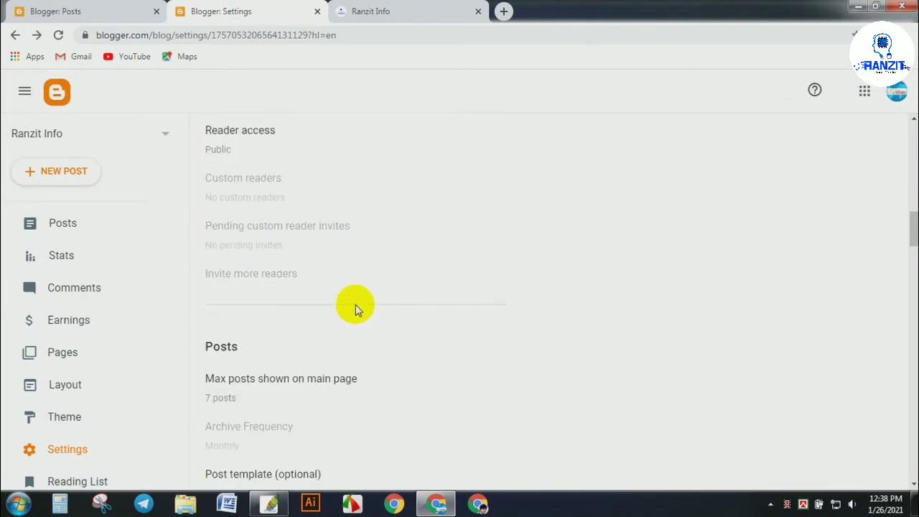
scroll(355, 306, "up", 1)
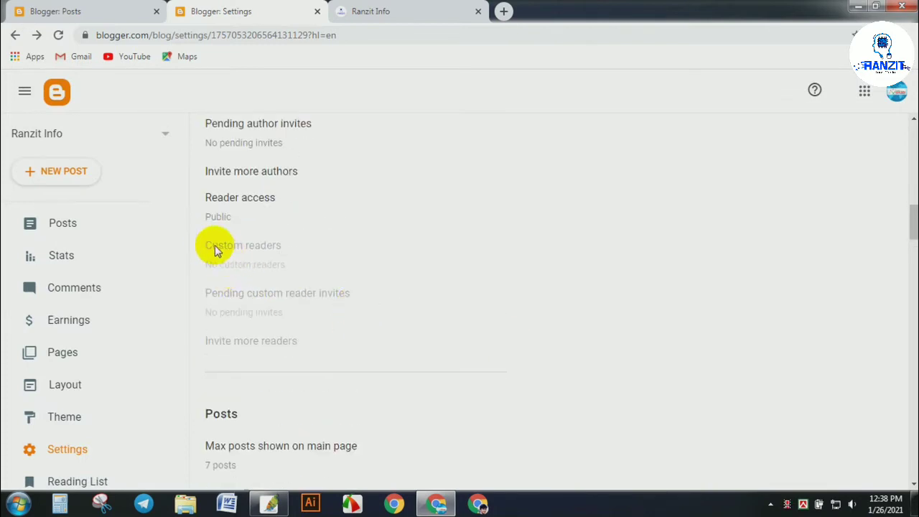
left_click_drag(206, 246, 288, 251)
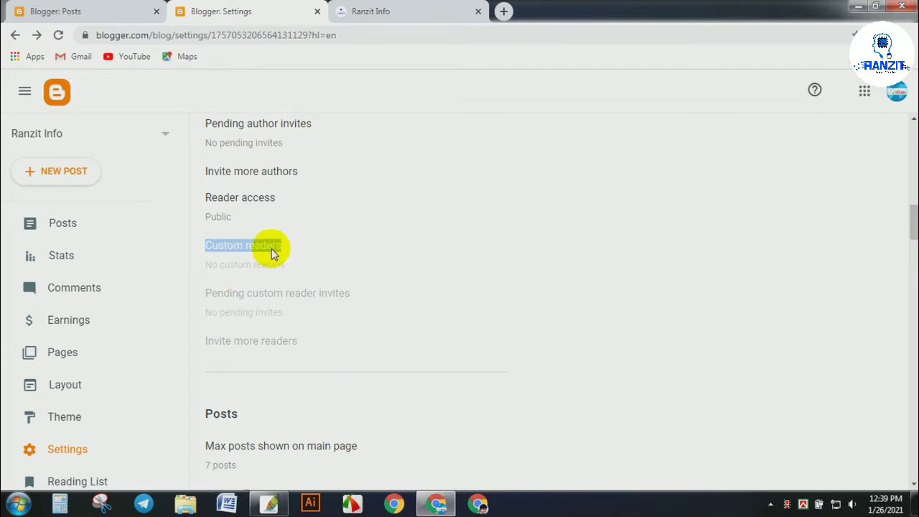
Check the reader access choices once more and close them without saving a change.
left_click(219, 251)
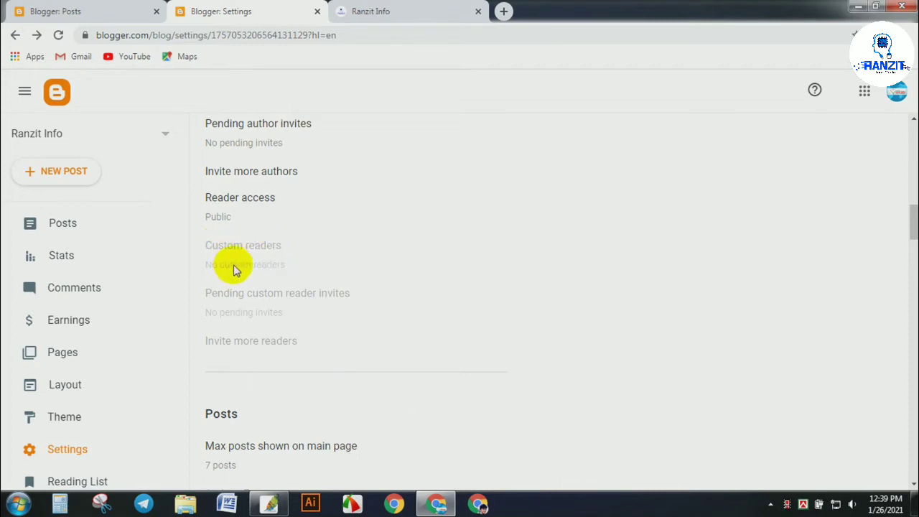
left_click(221, 213)
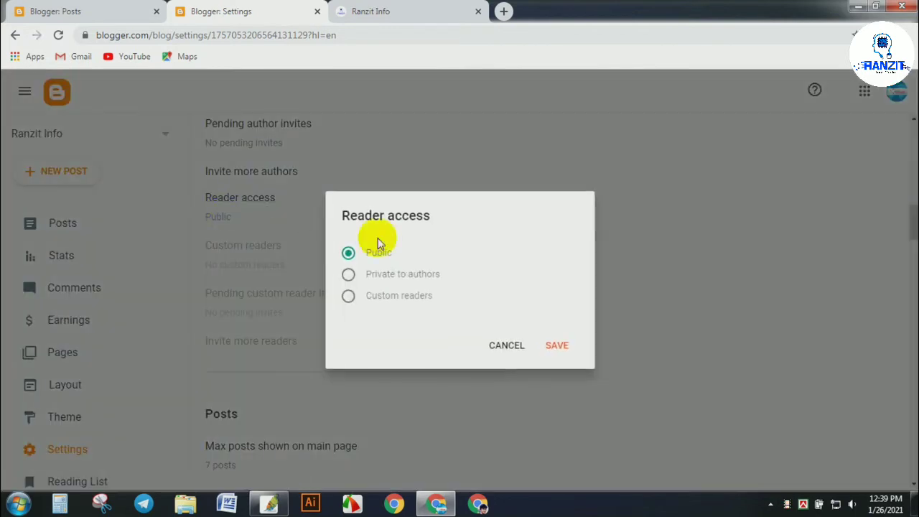
left_click(511, 345)
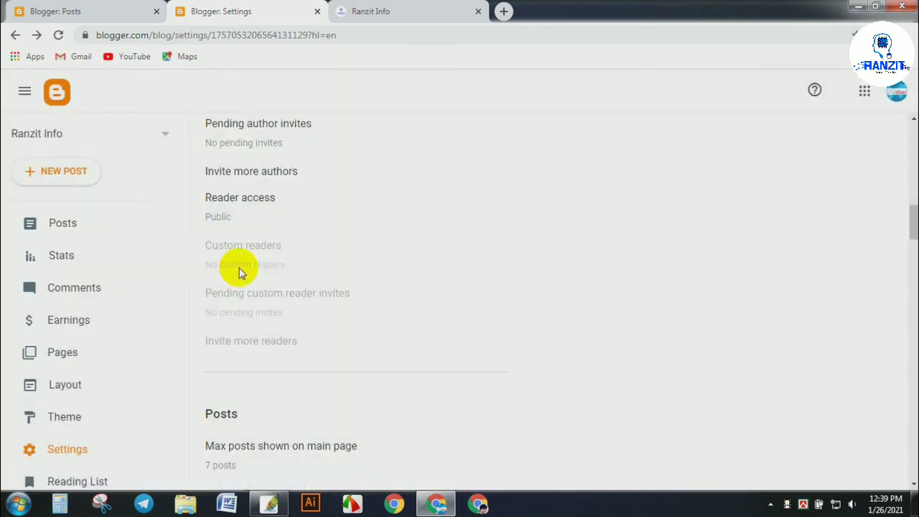
Examine the maximum posts setting for the main page without changing it, and compare it with the posts on the live blog.
scroll(240, 272, "down", 2)
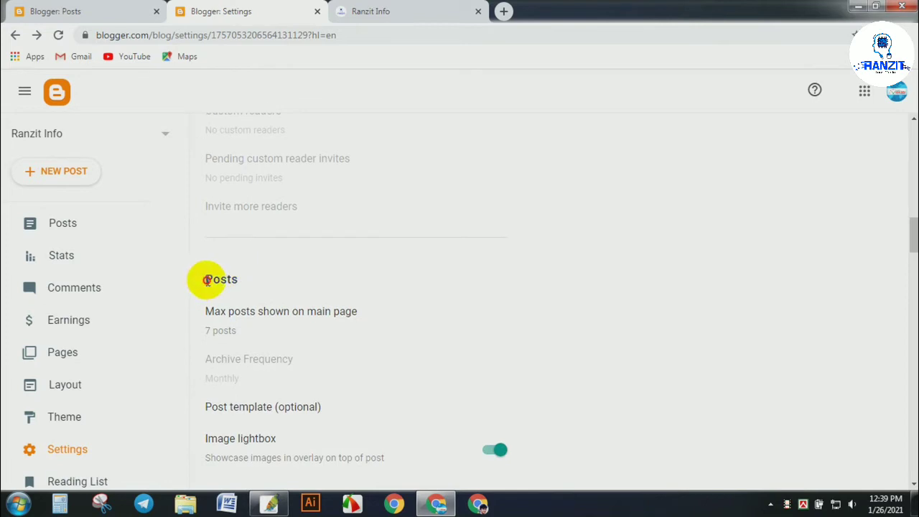
double_click(207, 280)
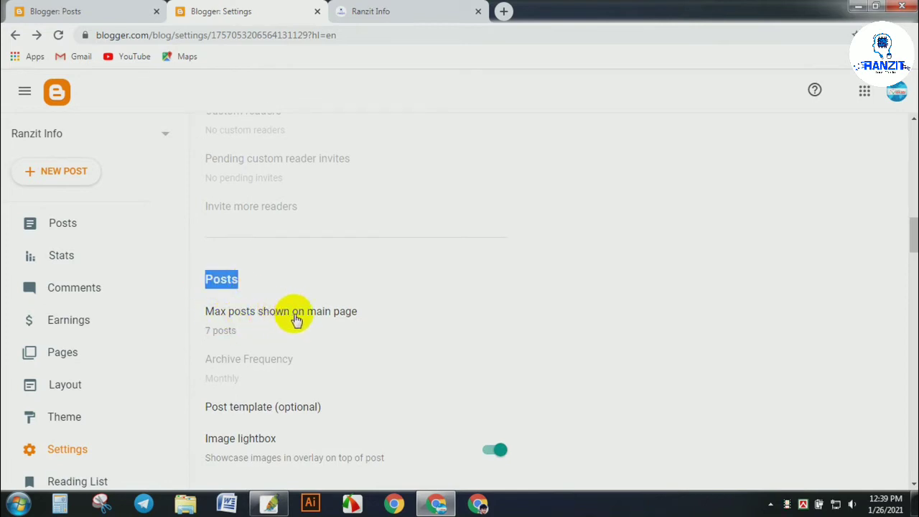
left_click(386, 309)
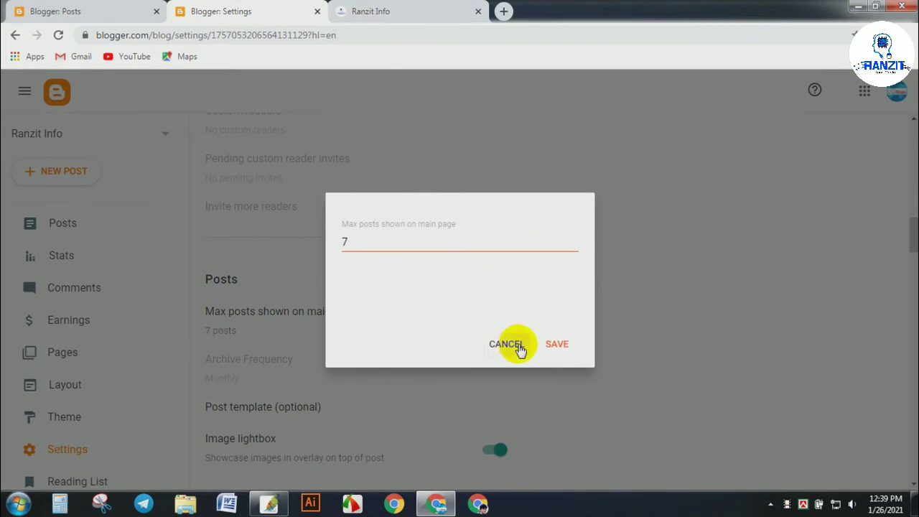
left_click(421, 9)
scroll(352, 260, "down", 5)
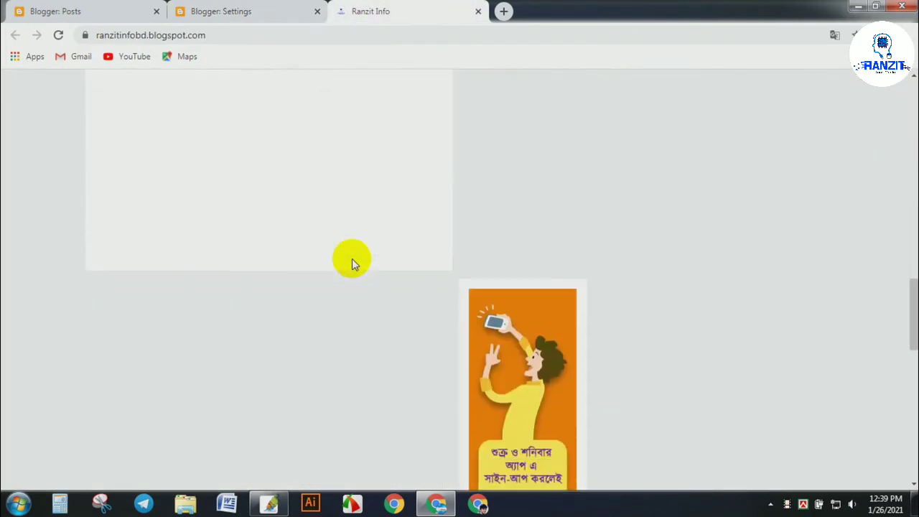
scroll(352, 264, "down", 5)
scroll(352, 264, "up", 10)
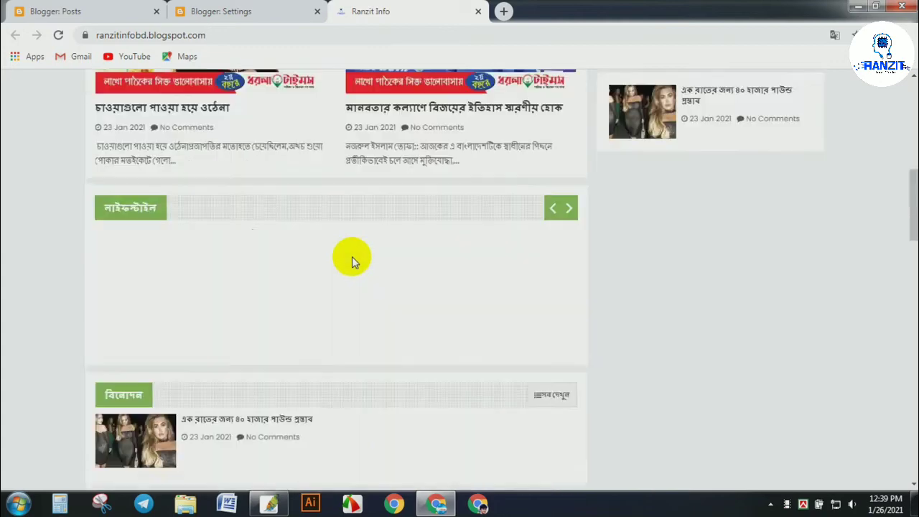
scroll(352, 259, "up", 10)
left_click(233, 9)
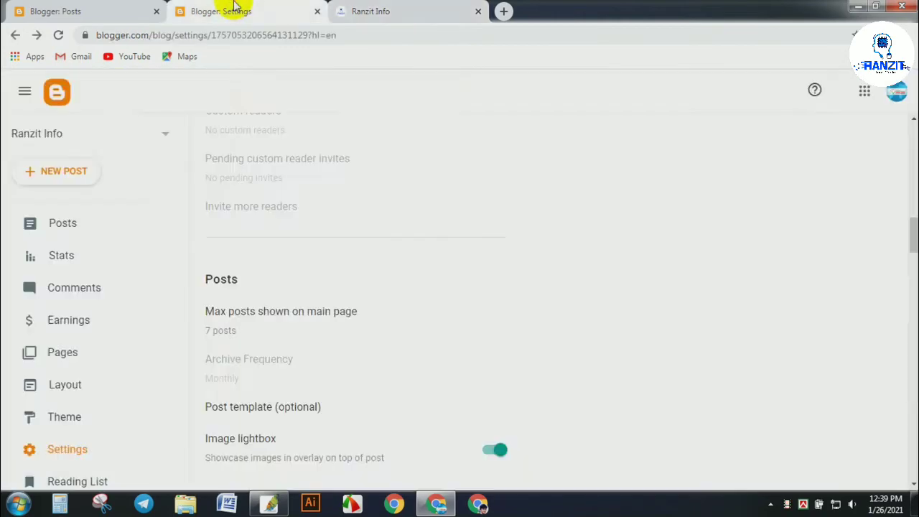
Review the post template and image lightbox settings, the Comments settings and the start of the Email section.
scroll(370, 331, "down", 1)
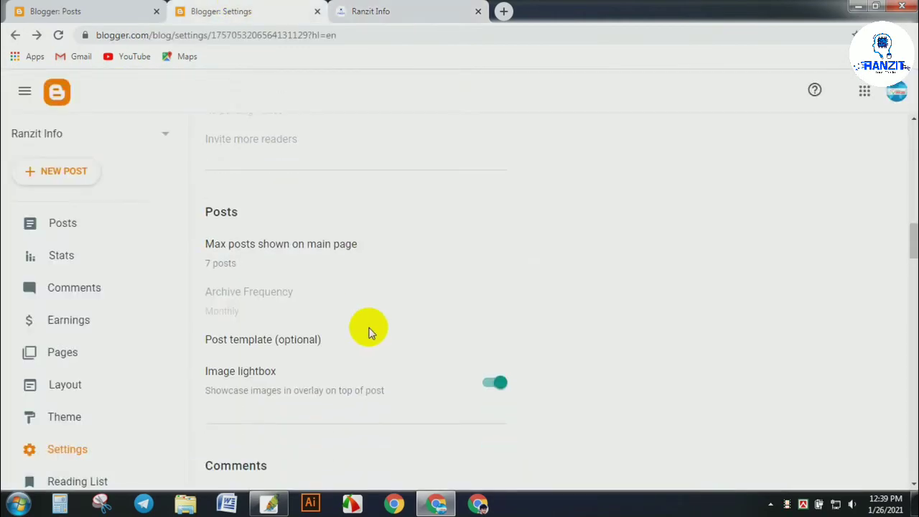
scroll(288, 375, "down", 1)
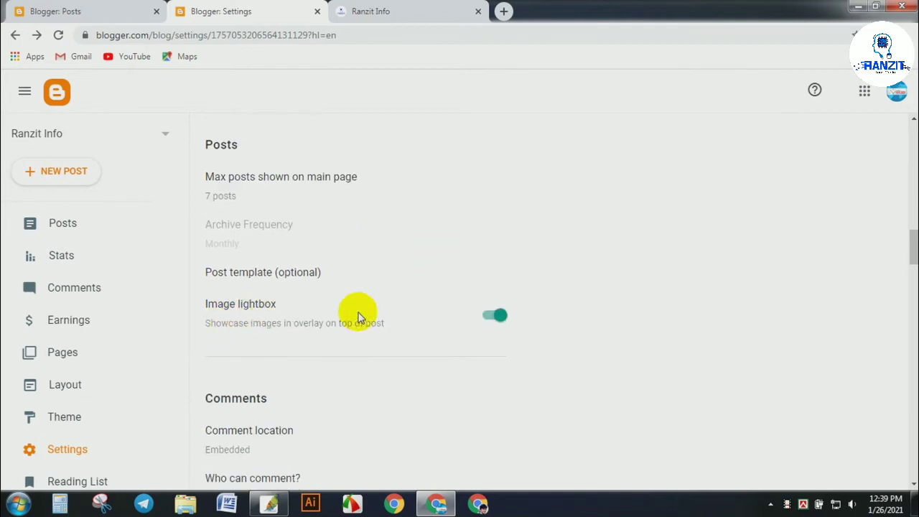
scroll(362, 318, "down", 2)
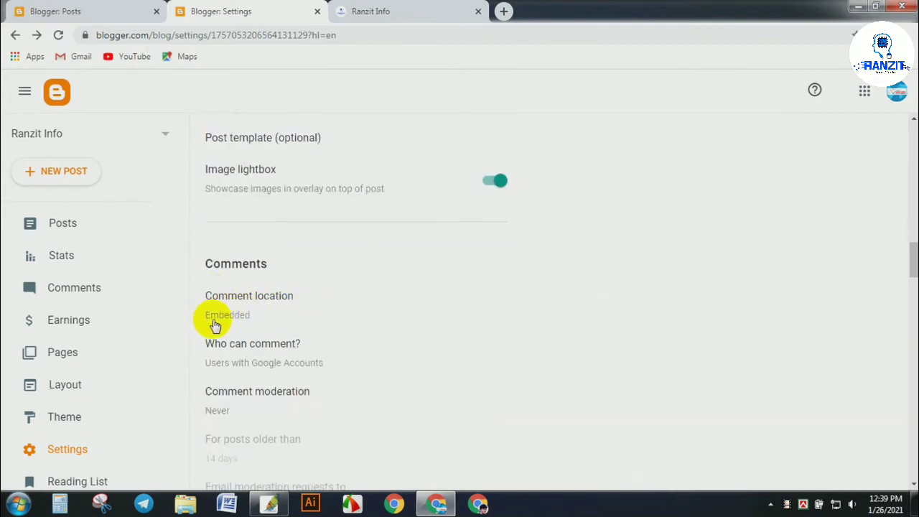
scroll(311, 311, "down", 1)
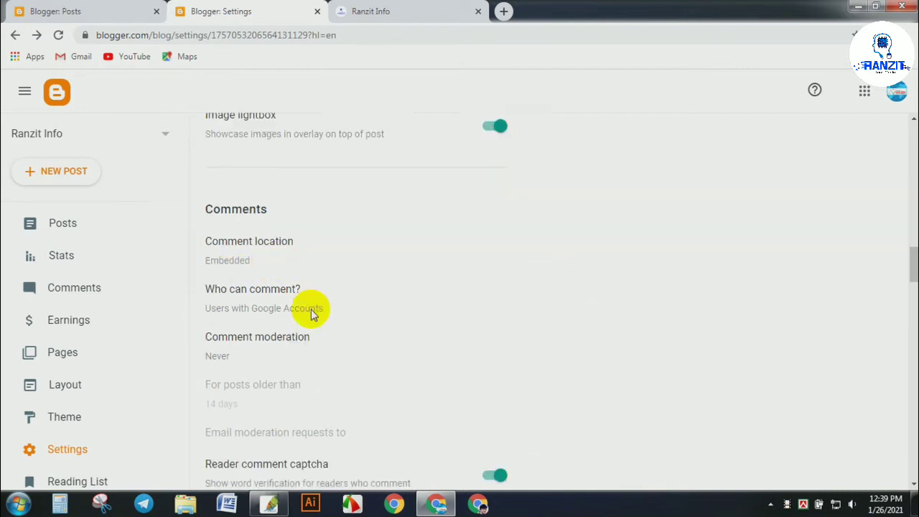
scroll(311, 314, "down", 1)
scroll(311, 309, "down", 2)
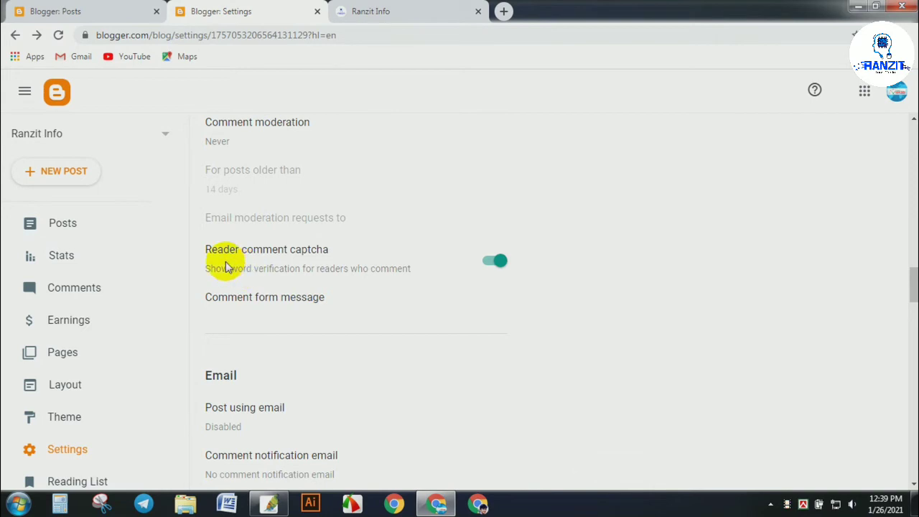
scroll(347, 259, "down", 2)
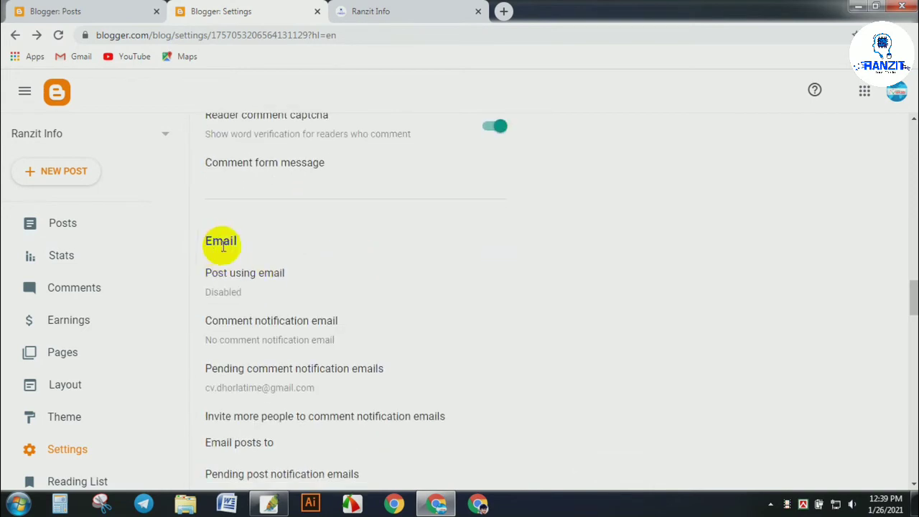
Set the blog's time zone under Formatting to (GMT+06:00) Bangladesh Standard Time – Dhaka and save it.
scroll(283, 338, "down", 5)
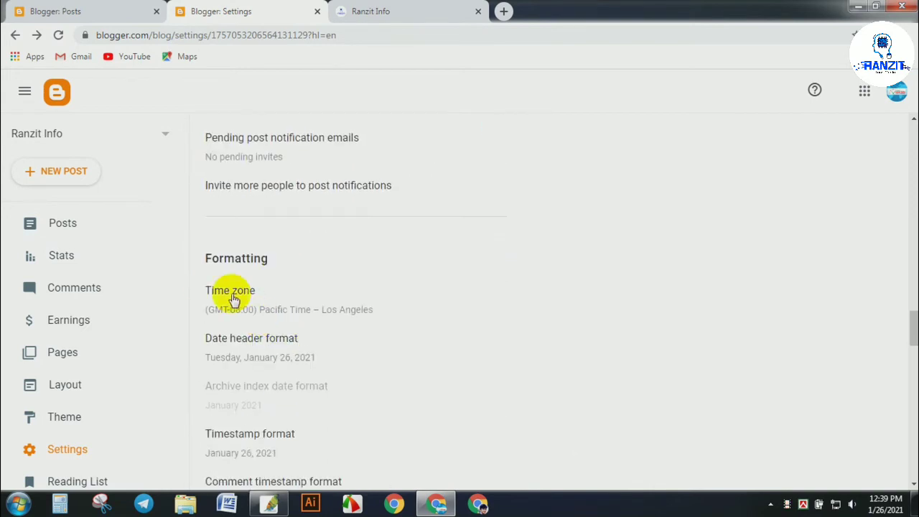
left_click_drag(206, 258, 302, 258)
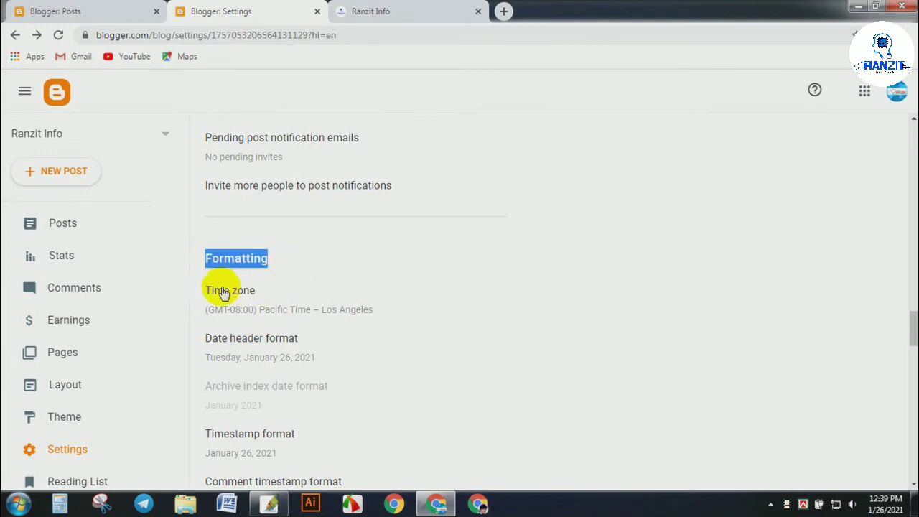
left_click(337, 314)
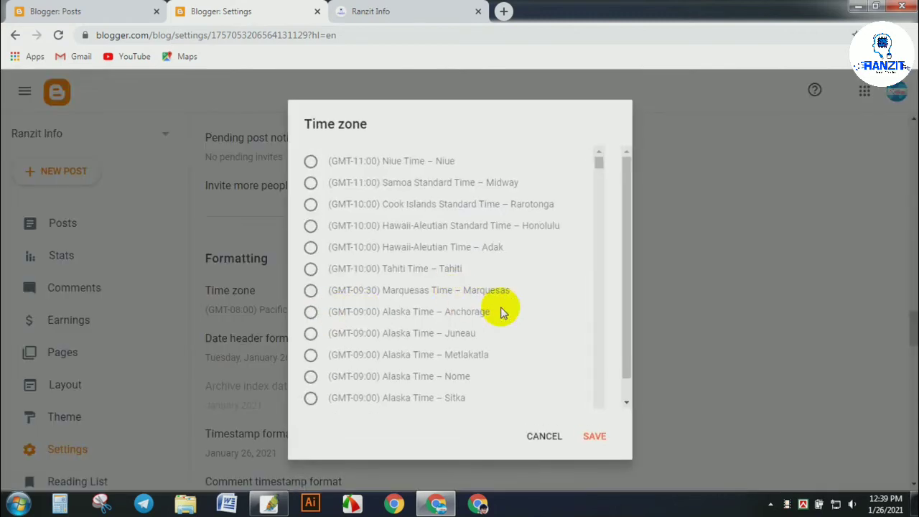
scroll(501, 309, "down", 20)
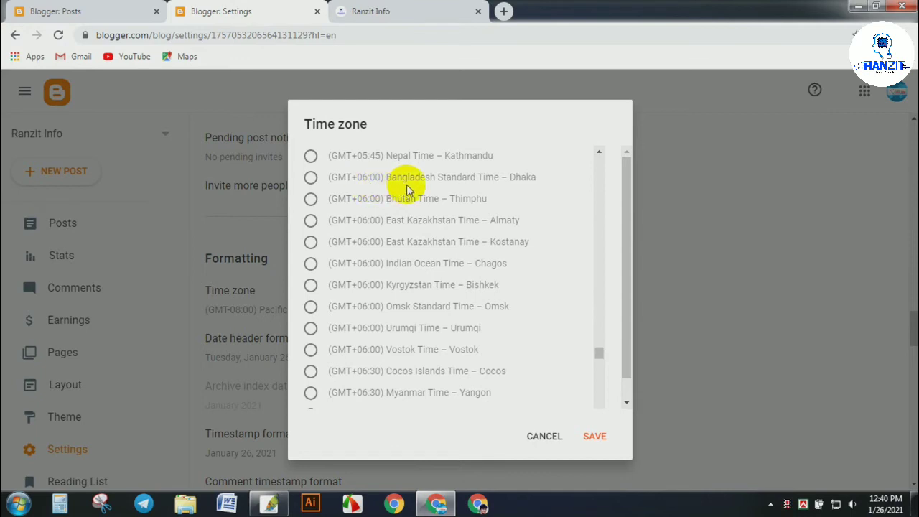
left_click(521, 182)
left_click(593, 436)
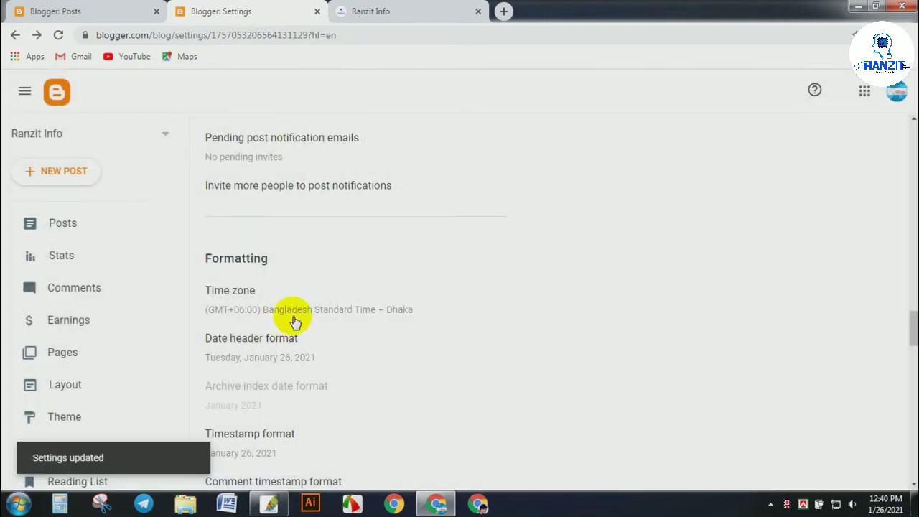
Look at the available date header formats and close them without saving a change.
scroll(372, 312, "down", 1)
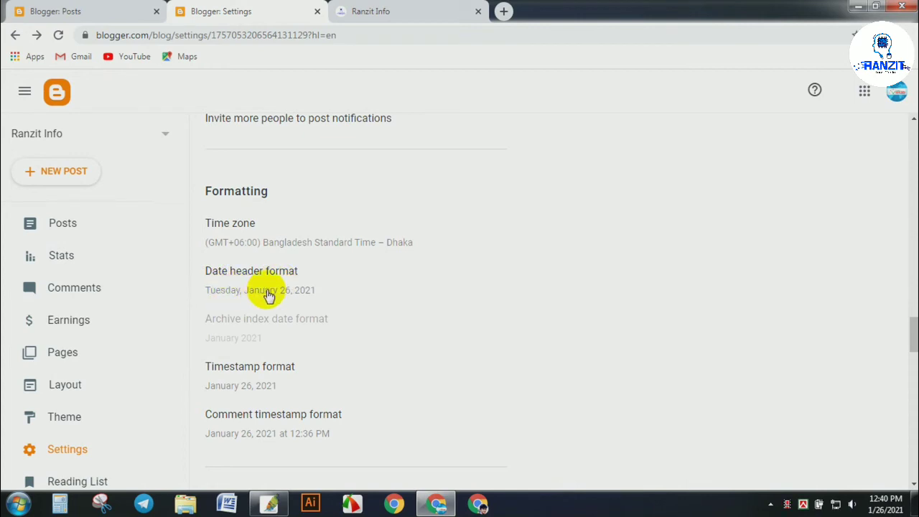
left_click(268, 294)
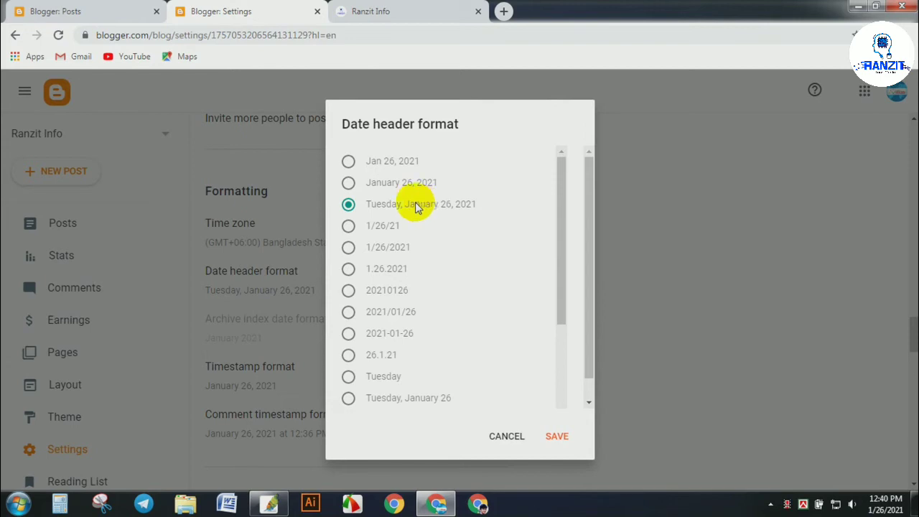
left_click(513, 437)
Examine the Meta tags section and its search description setting, leaving the description disabled.
scroll(426, 344, "down", 2)
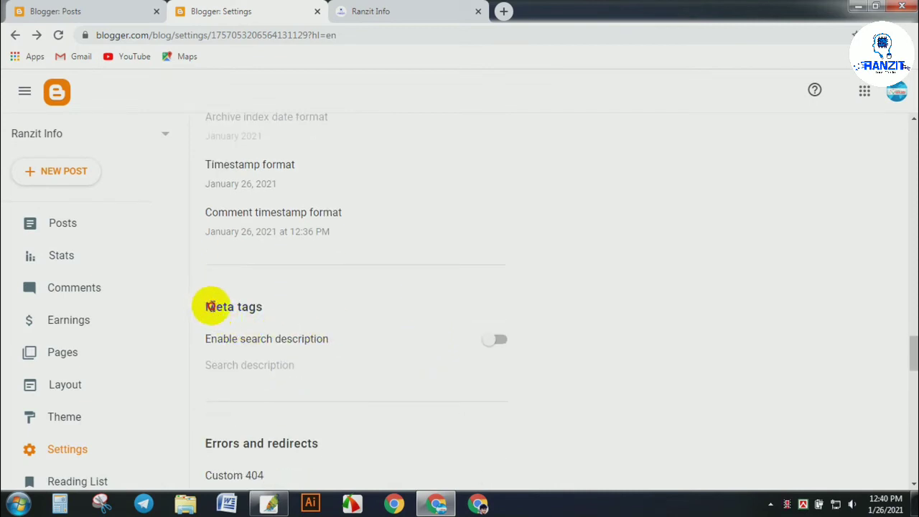
left_click_drag(211, 306, 261, 304)
left_click(314, 345)
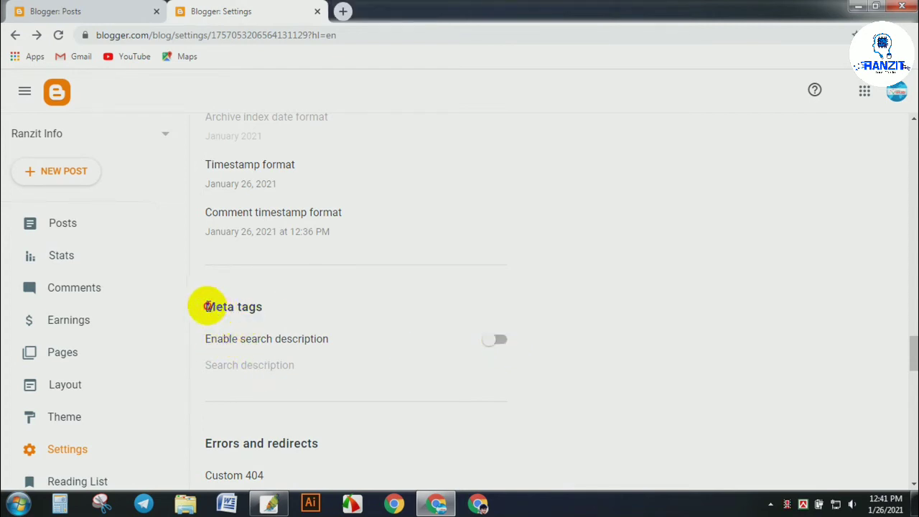
left_click_drag(207, 307, 256, 304)
left_click(298, 310)
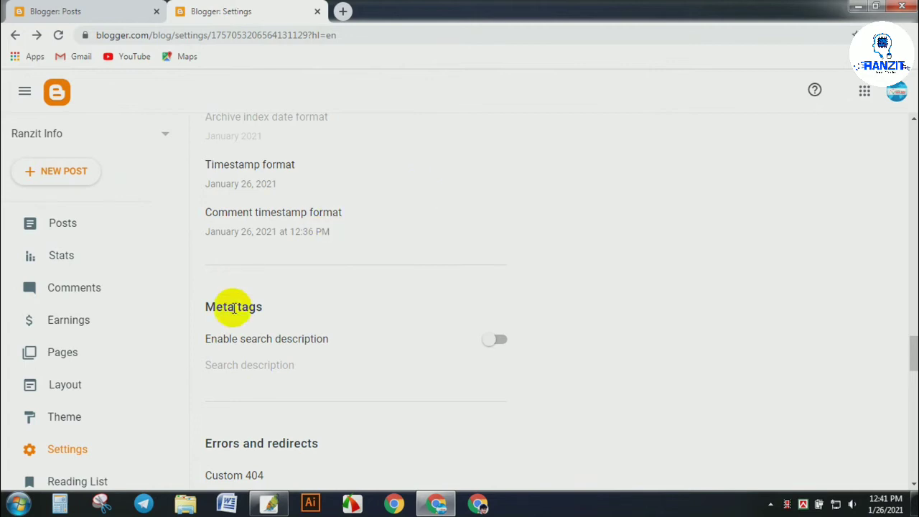
left_click_drag(207, 340, 324, 338)
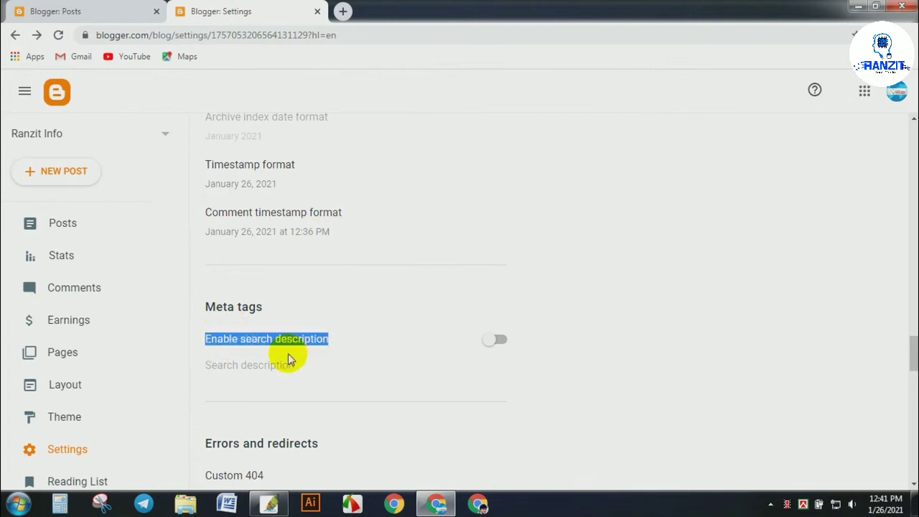
left_click(267, 369)
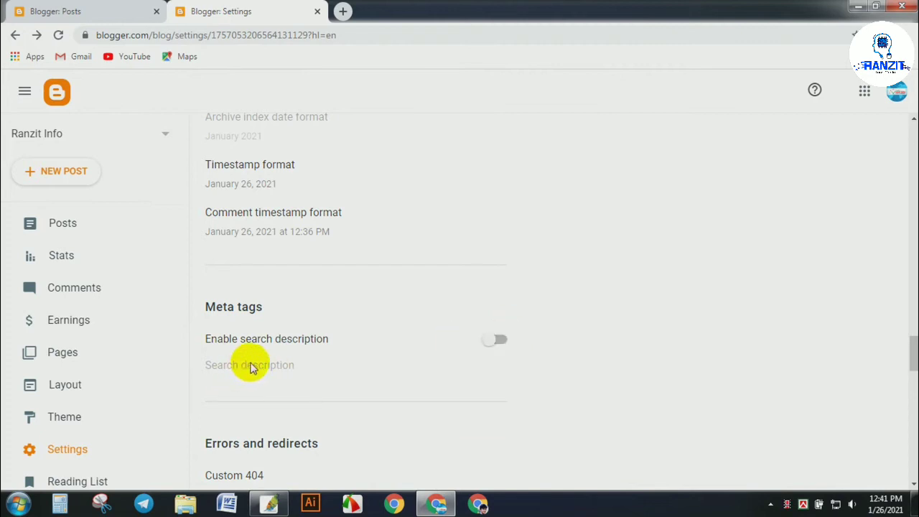
Review the Errors and redirects section and its Custom 404 setting, without entering a message.
scroll(251, 367, "down", 1)
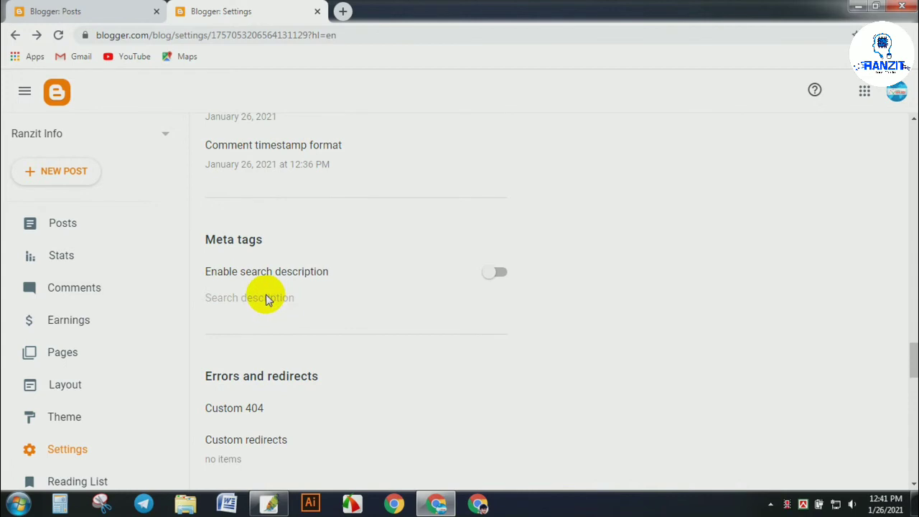
scroll(275, 302, "down", 2)
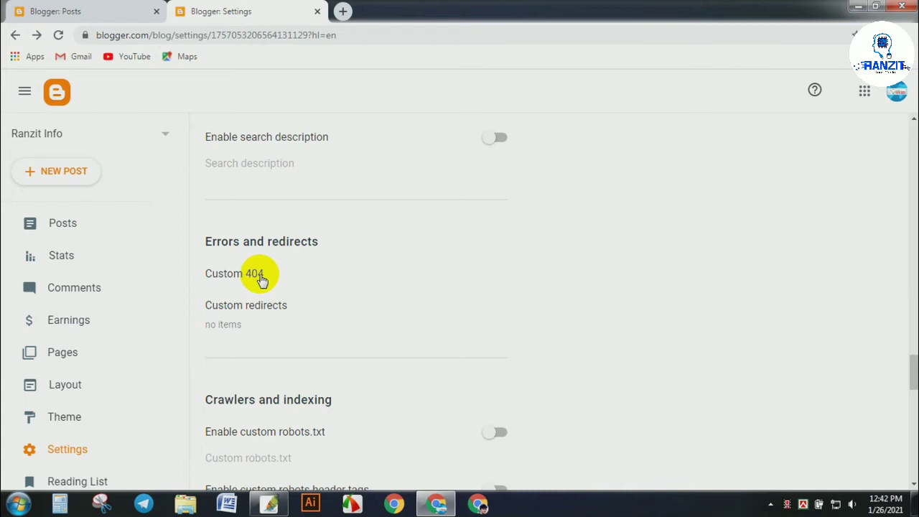
left_click_drag(199, 274, 329, 277)
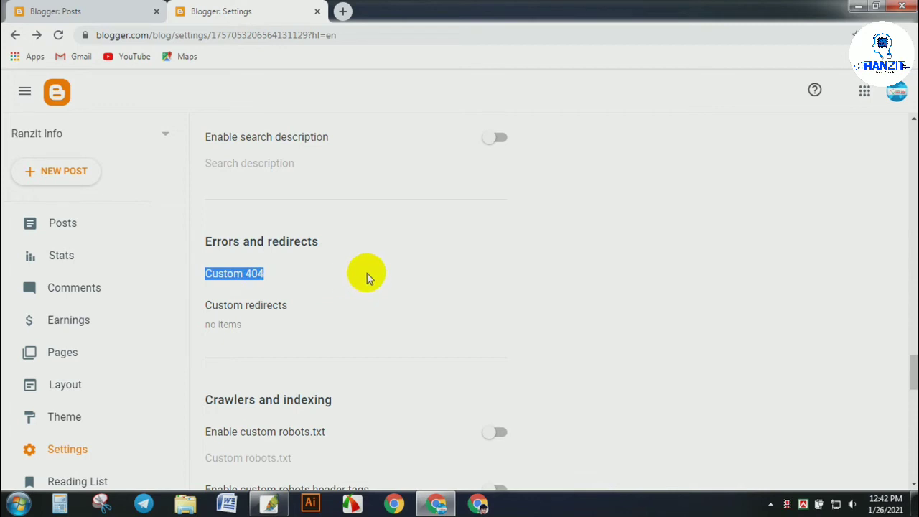
left_click(260, 278)
left_click(489, 339)
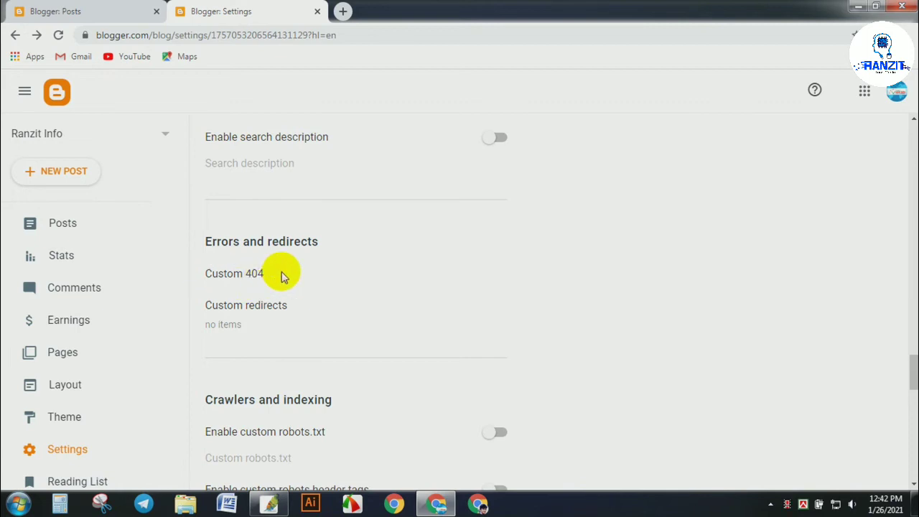
Enable custom robots.txt and custom robots header tags under Crawlers and indexing.
scroll(284, 275, "down", 2)
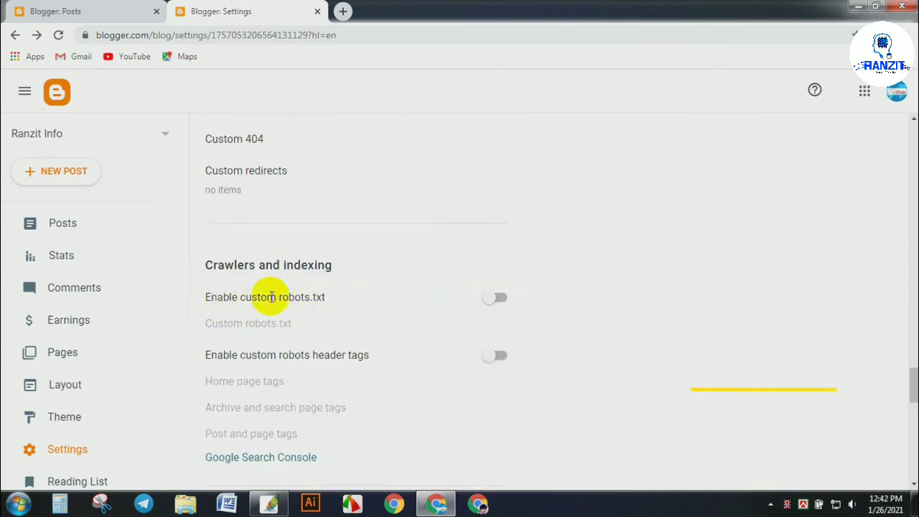
triple_click(321, 297)
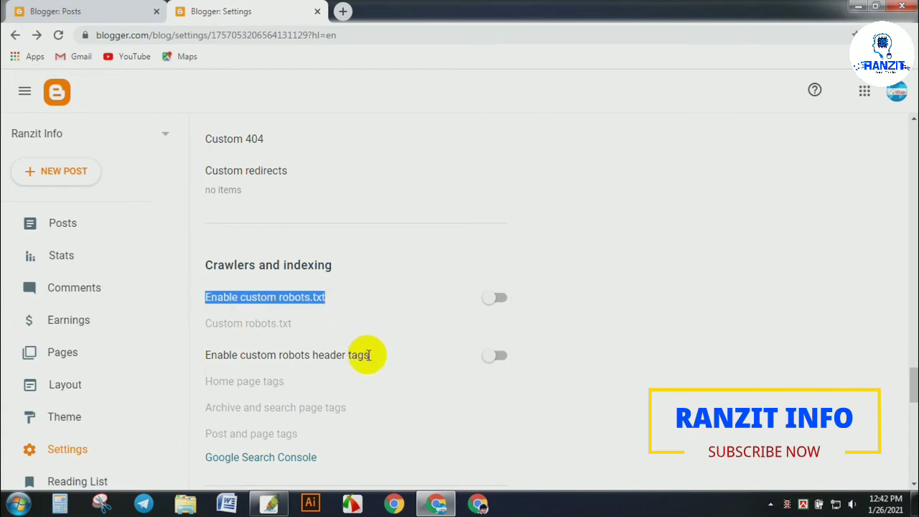
left_click(349, 319)
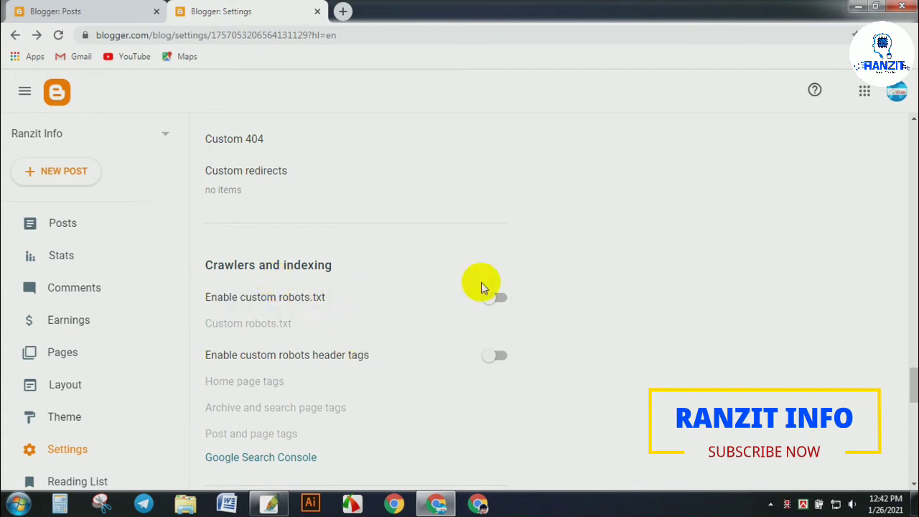
left_click_drag(206, 298, 339, 299)
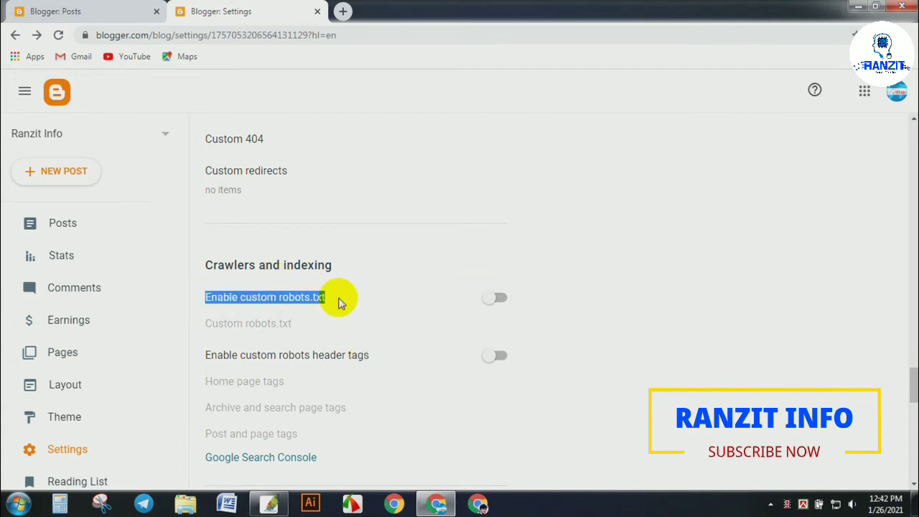
left_click(340, 298)
left_click(498, 299)
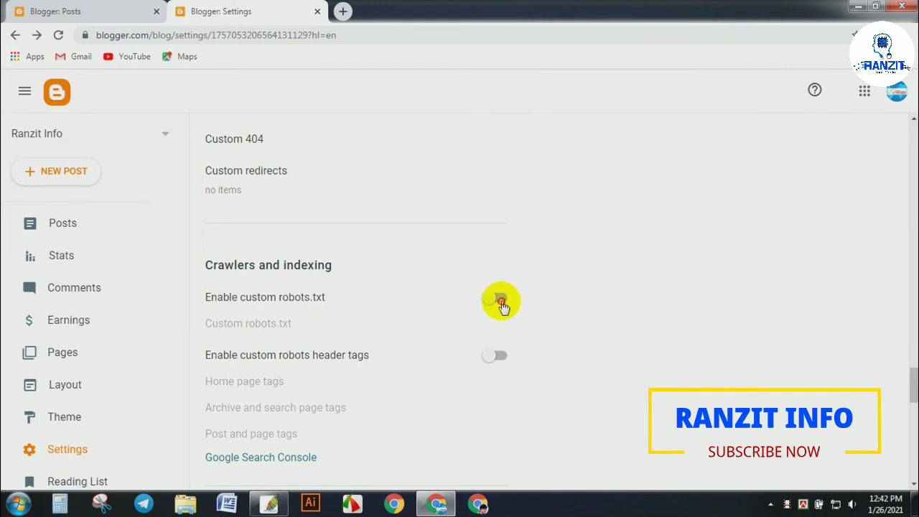
left_click(501, 357)
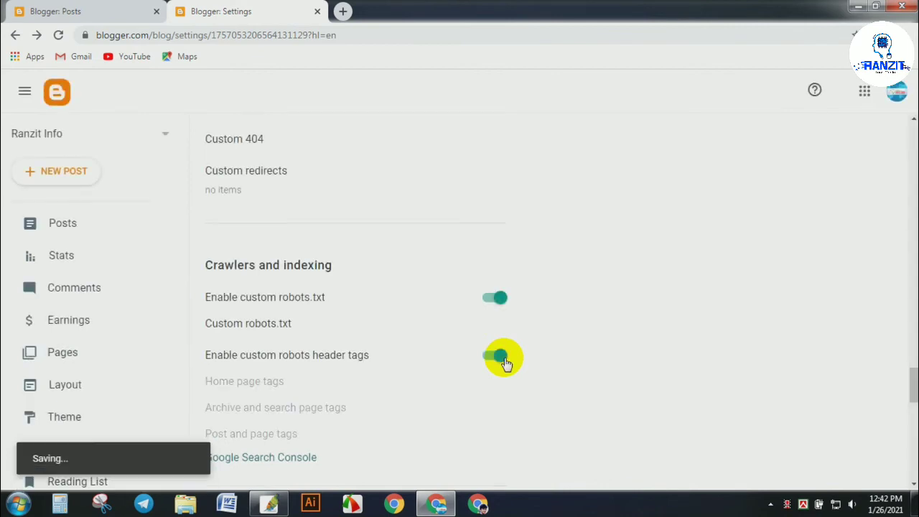
Open the User Profile for editing from the General section at the end of the blog settings.
scroll(503, 359, "down", 4)
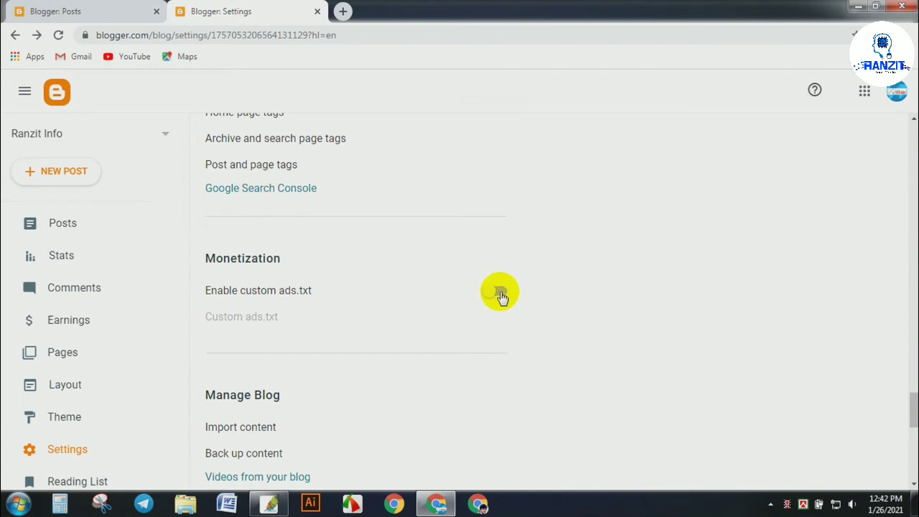
scroll(431, 294, "down", 4)
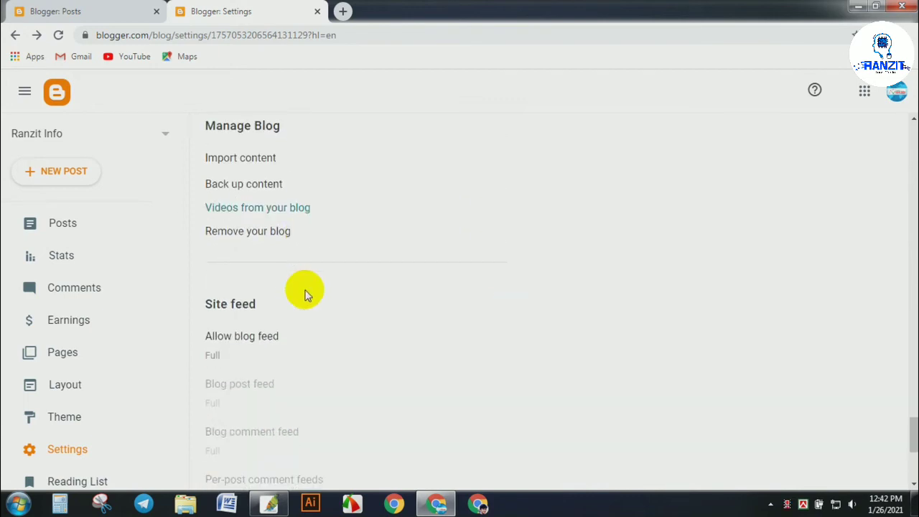
scroll(306, 295, "down", 4)
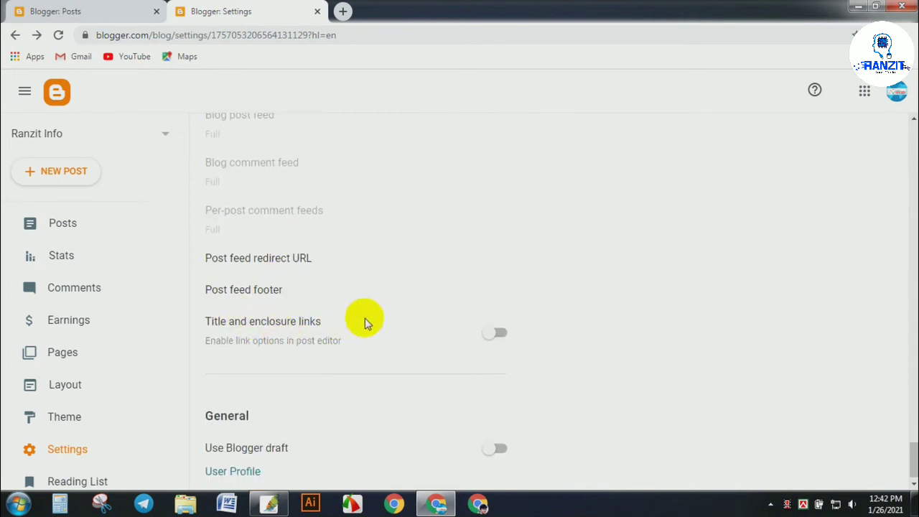
scroll(364, 323, "down", 1)
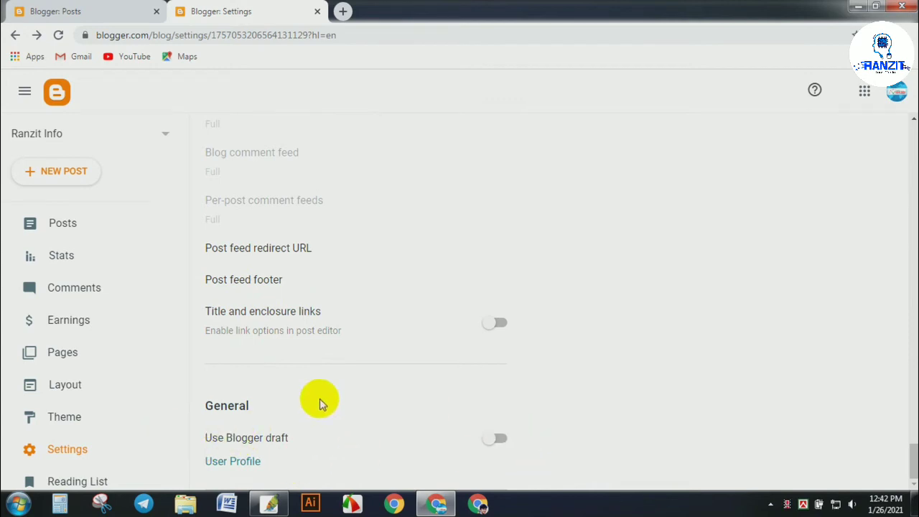
left_click(251, 463)
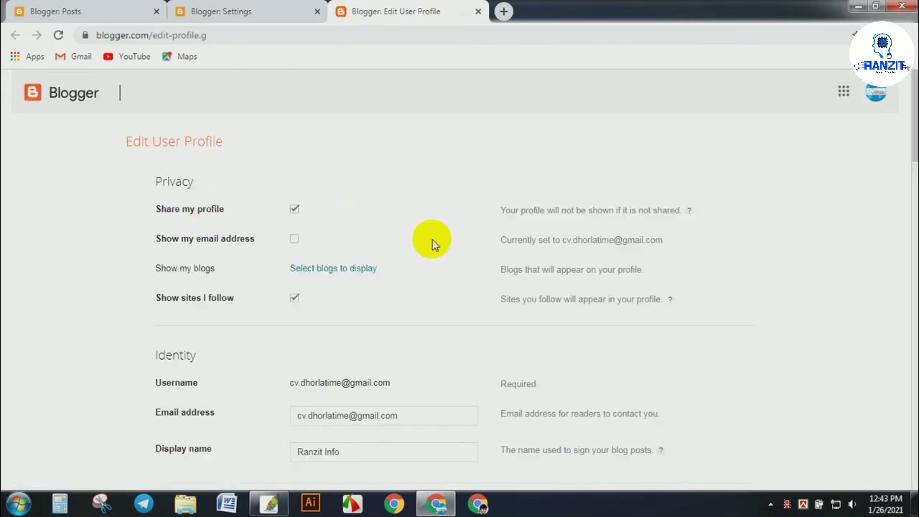
Examine the profile's Identity fields for username, email address and display name, and the Profile Photo options.
scroll(433, 244, "down", 1)
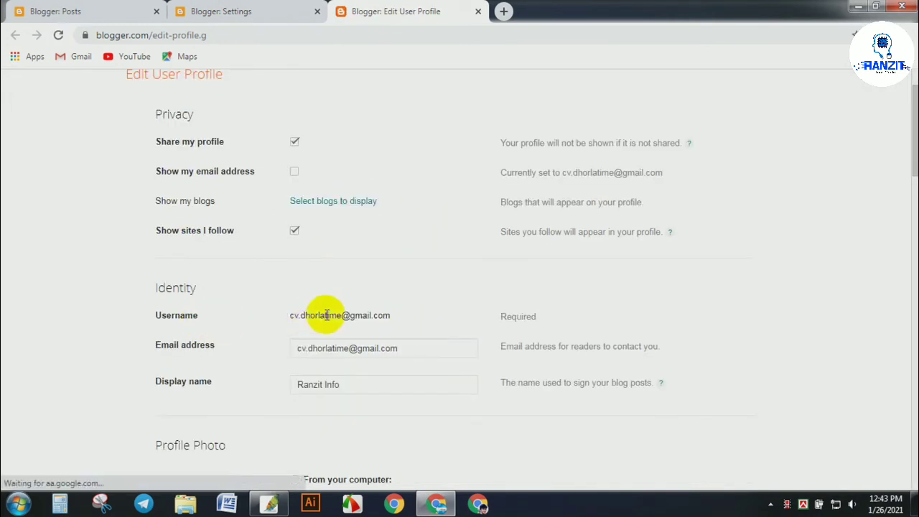
left_click_drag(392, 315, 293, 315)
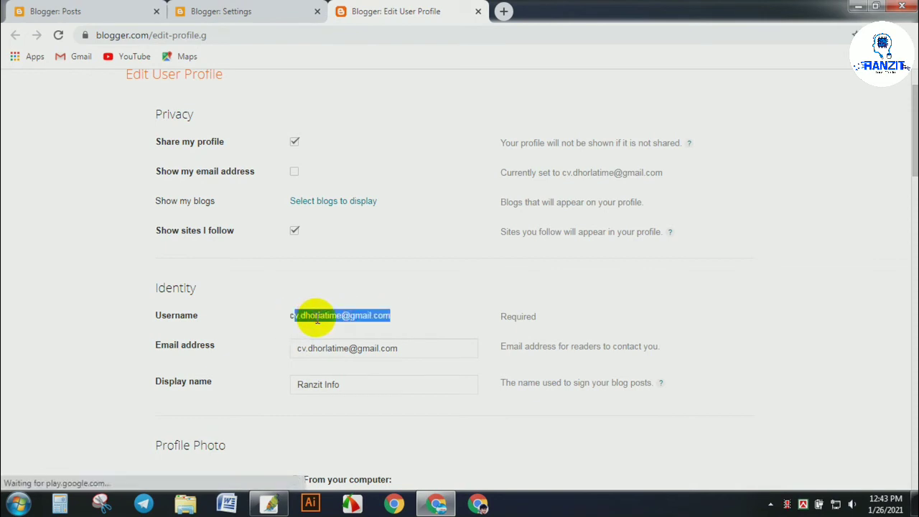
left_click(353, 349)
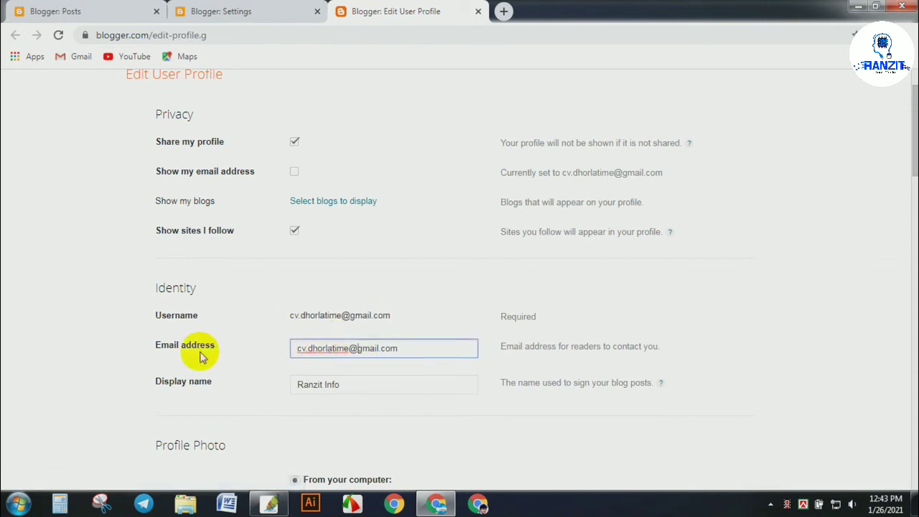
left_click_drag(296, 350, 403, 348)
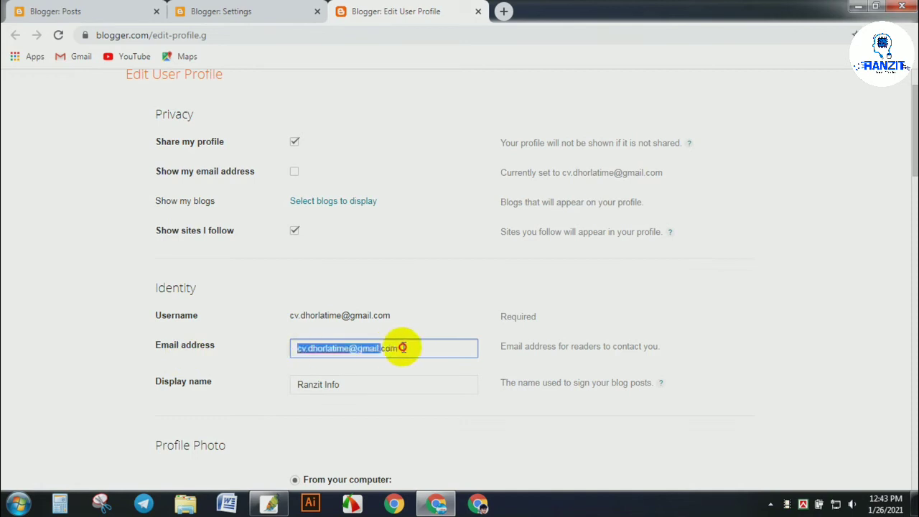
left_click(359, 381)
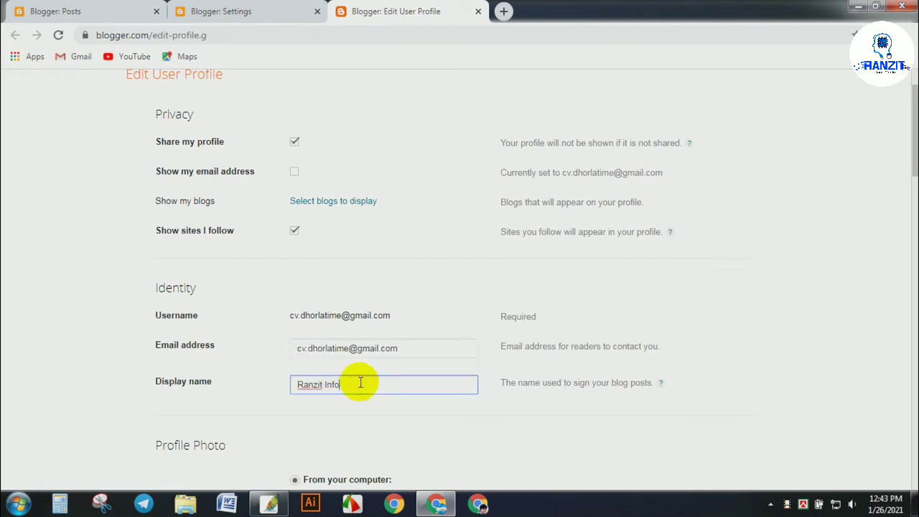
left_click_drag(359, 381, 291, 386)
left_click(217, 11)
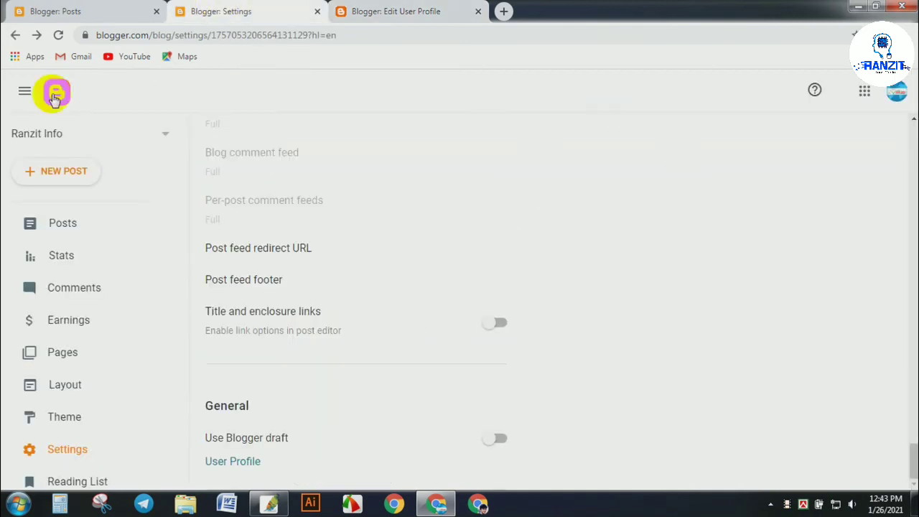
left_click(379, 12)
scroll(358, 393, "down", 3)
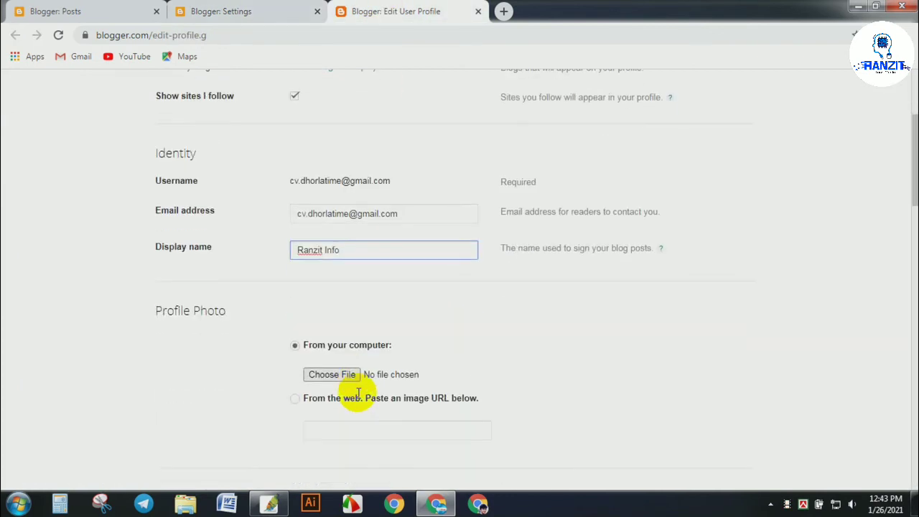
View the live blog and open the first post under কবিতা to examine the author photo and name below its title.
left_click(247, 12)
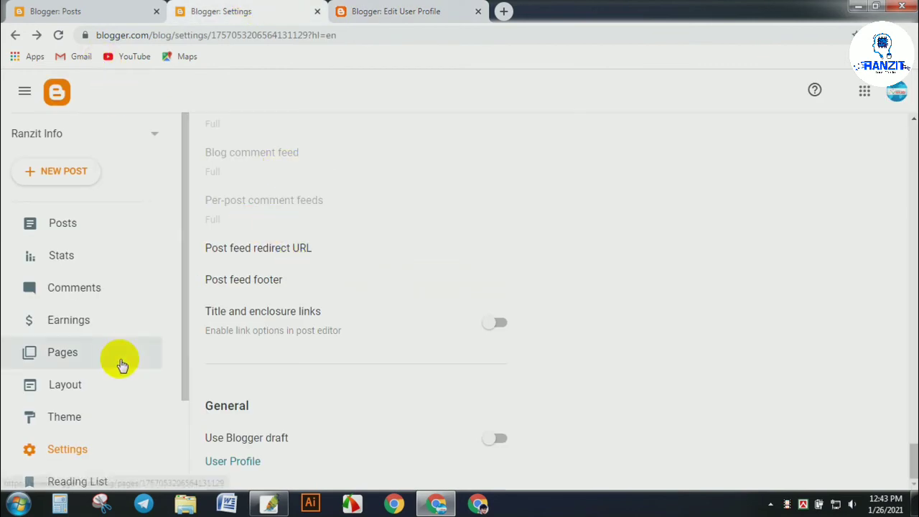
left_click(27, 10)
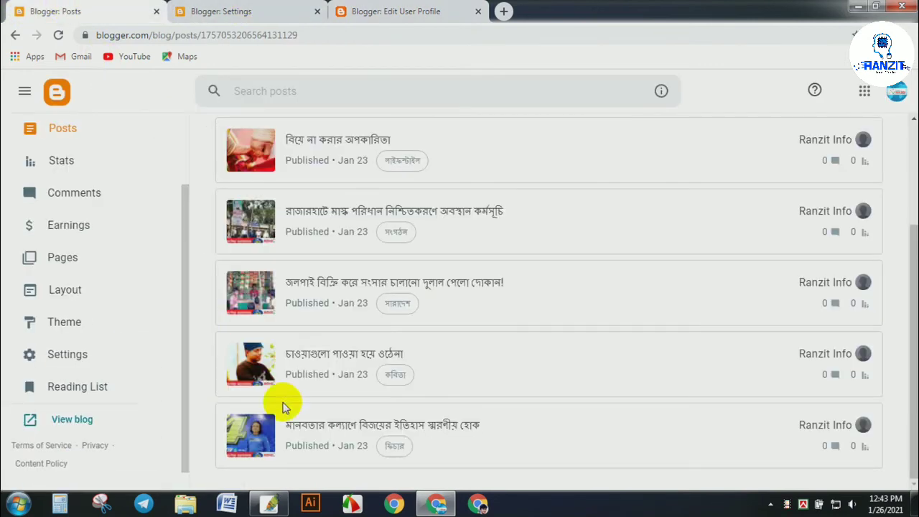
left_click(84, 420)
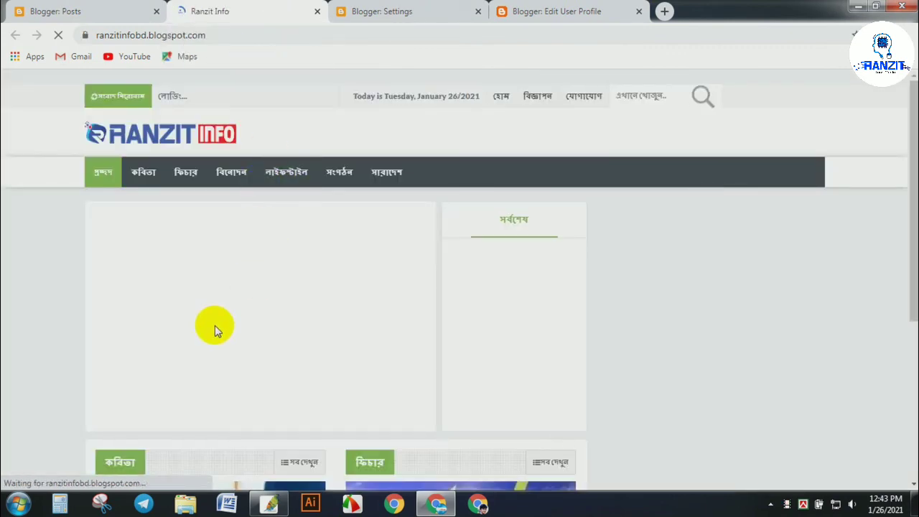
scroll(215, 327, "down", 2)
scroll(214, 338, "down", 2)
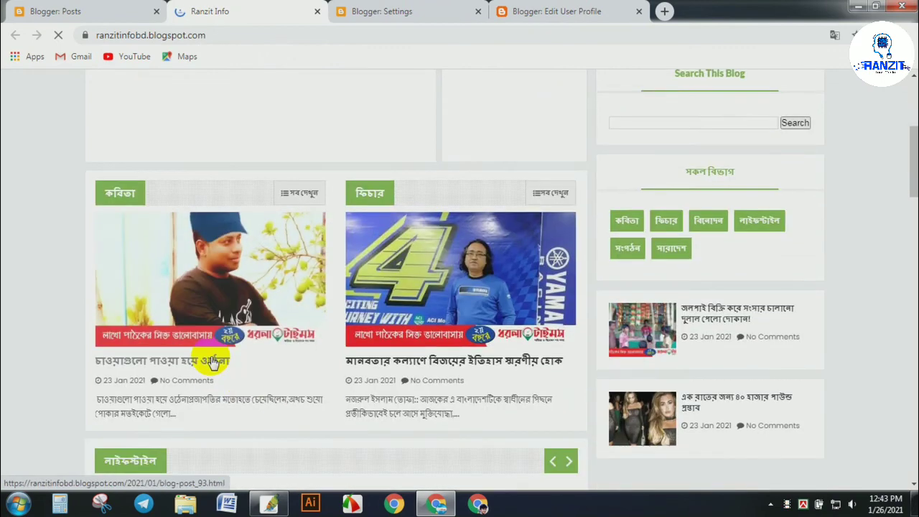
left_click(212, 361)
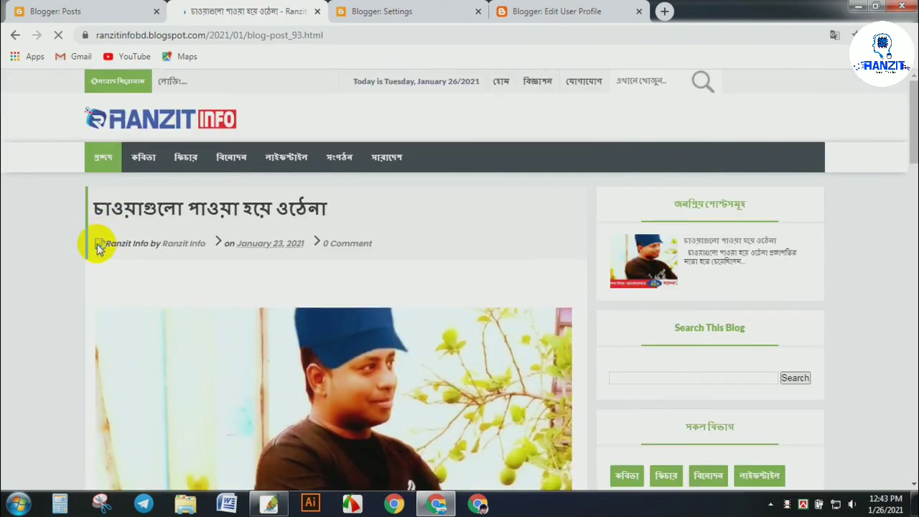
mouse_move(97, 244)
left_mouse_down()
mouse_move(156, 246)
mouse_move(97, 245)
left_mouse_up()
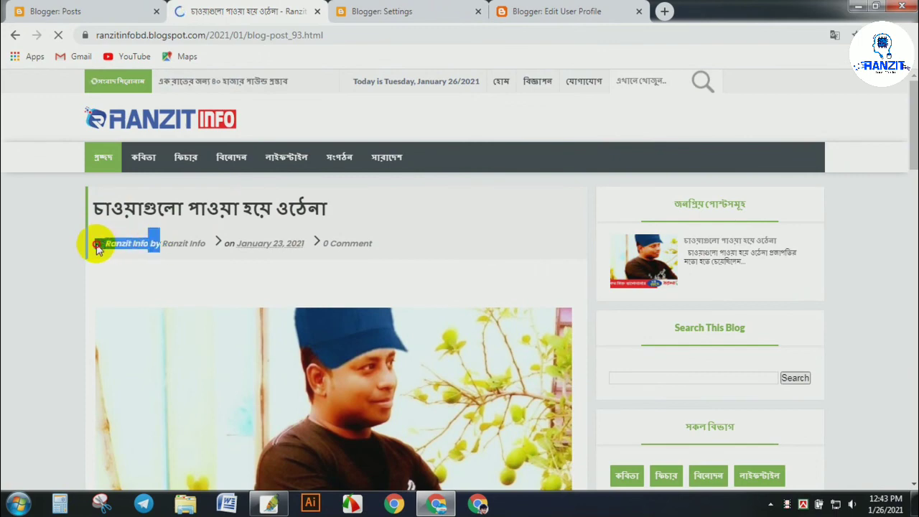
left_click(41, 249)
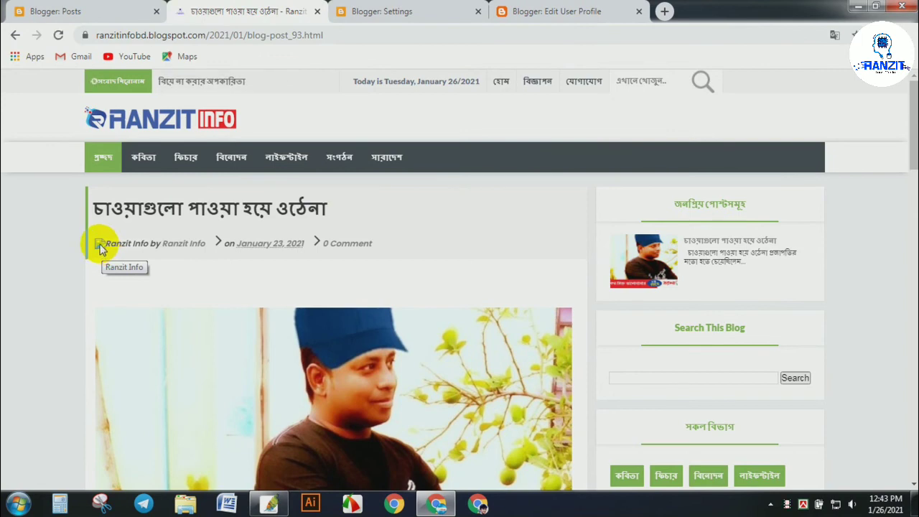
Return to the user profile and upload the Logo_2 PNG from the Desktop as the profile photo.
left_click(448, 12)
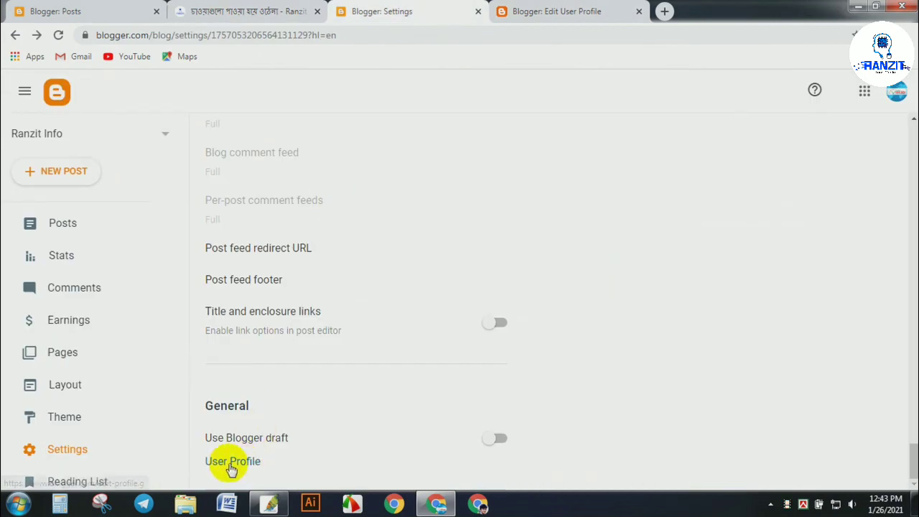
left_click(528, 9)
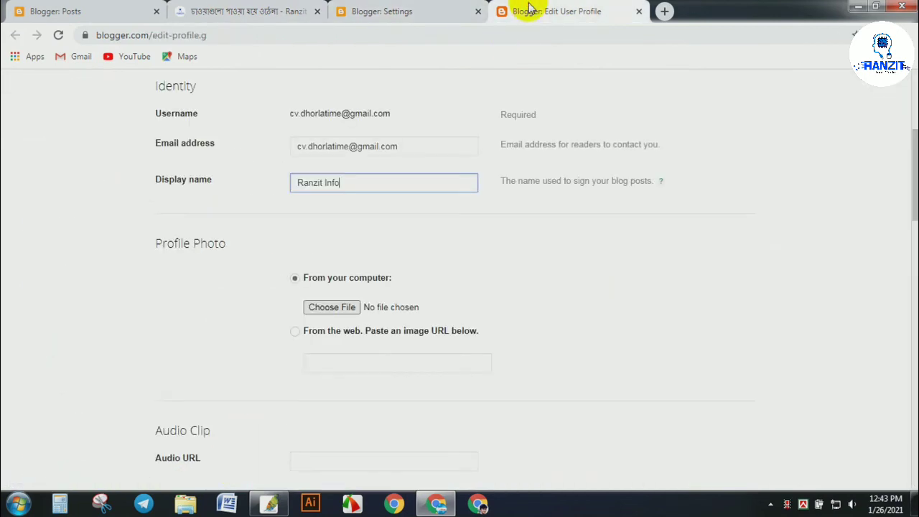
left_click_drag(155, 244, 220, 242)
left_click(244, 252)
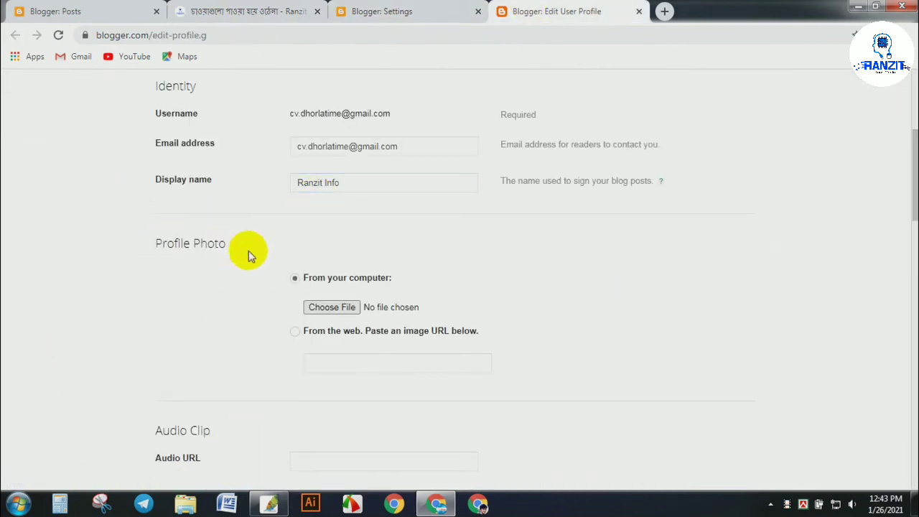
left_click(332, 309)
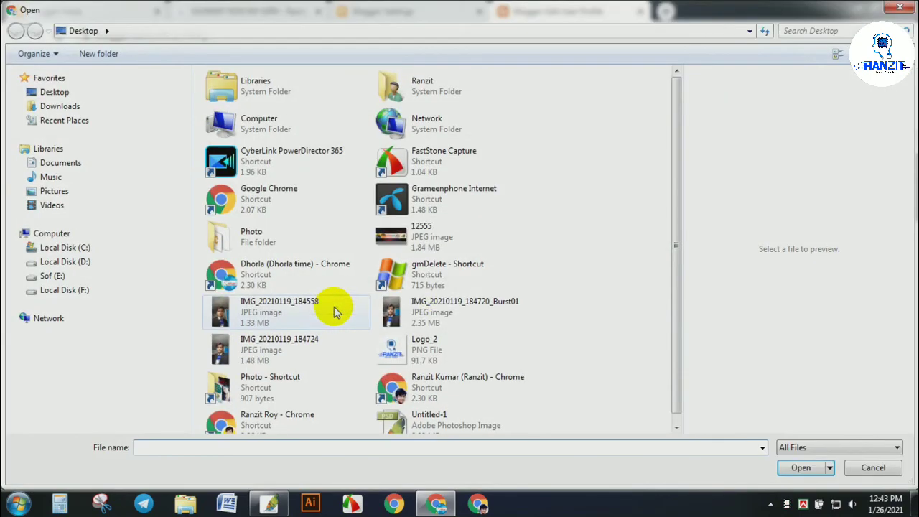
left_click(400, 359)
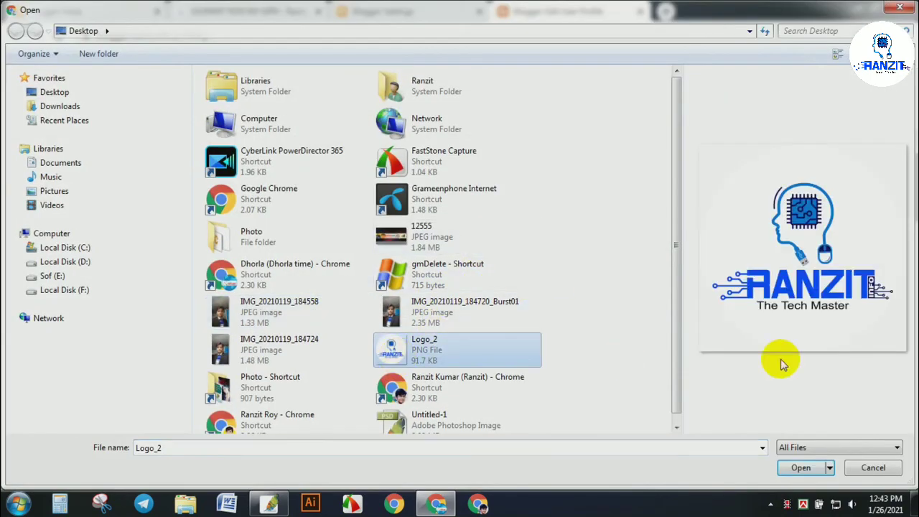
left_click(797, 467)
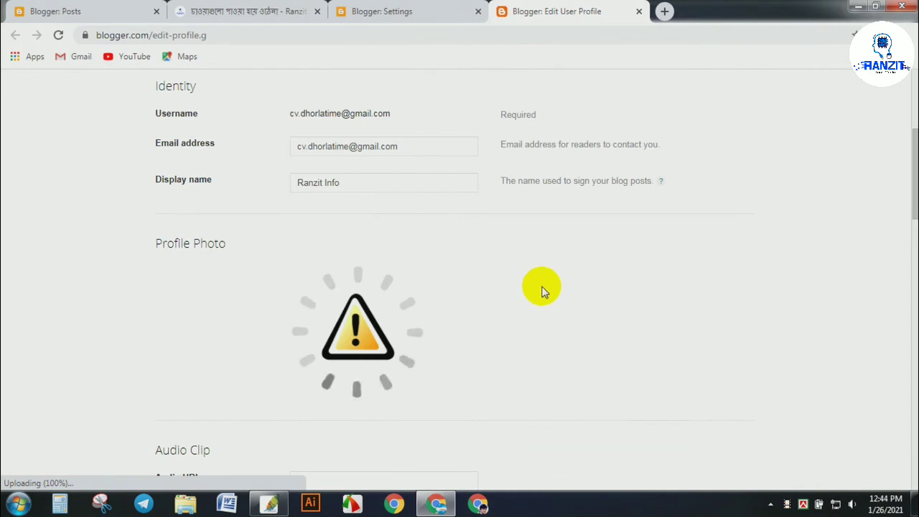
Set the profile's gender to Male and look over the other General fields, leaving the Wishlist URL empty.
scroll(543, 291, "down", 2)
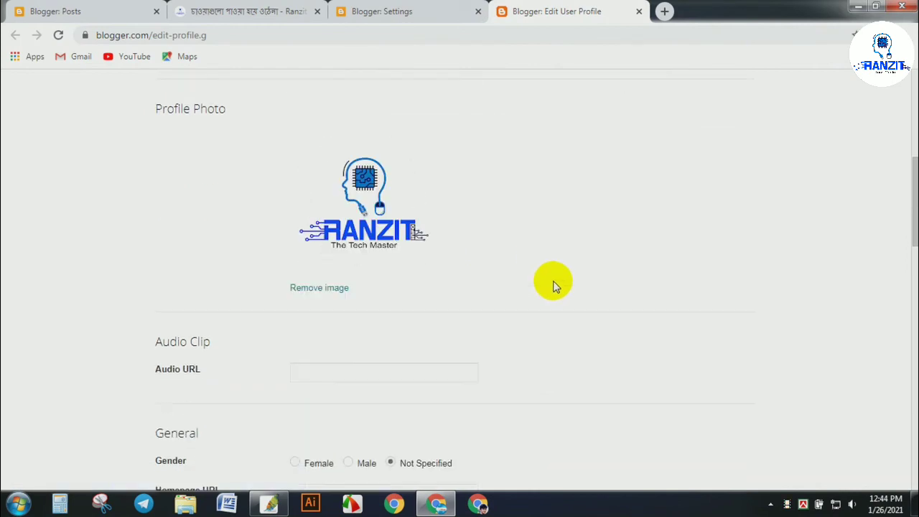
scroll(381, 248, "down", 1)
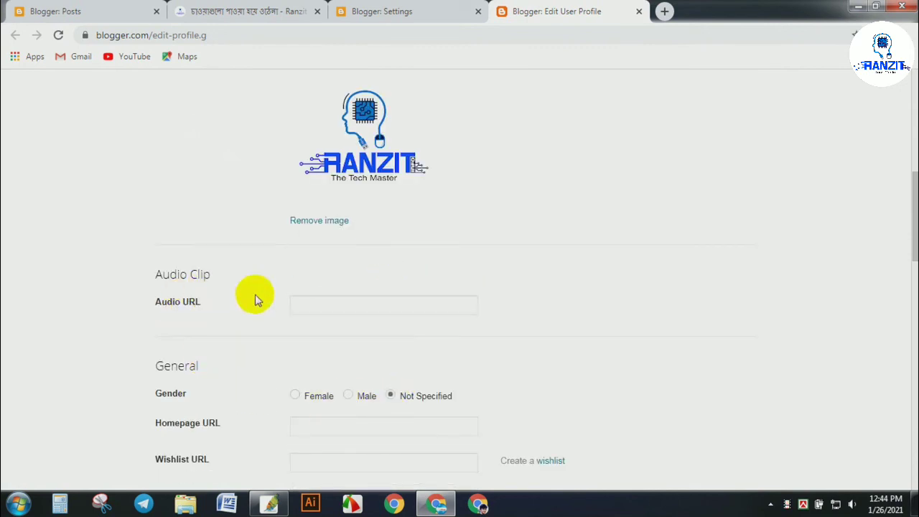
left_click(348, 396)
scroll(287, 366, "down", 2)
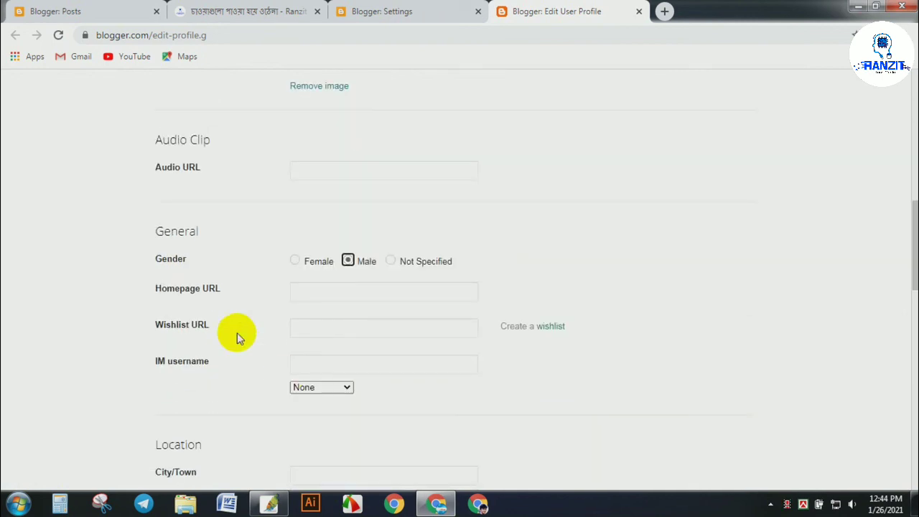
left_click(342, 332)
scroll(307, 382, "down", 1)
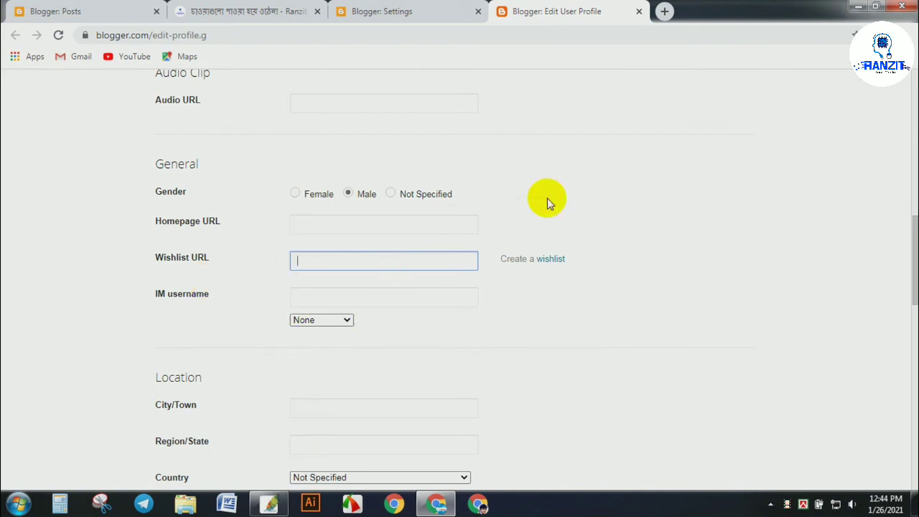
Look over the profile's Location, Work and Additional Information fields, and check the author photo on the open blog post.
scroll(386, 368, "down", 8)
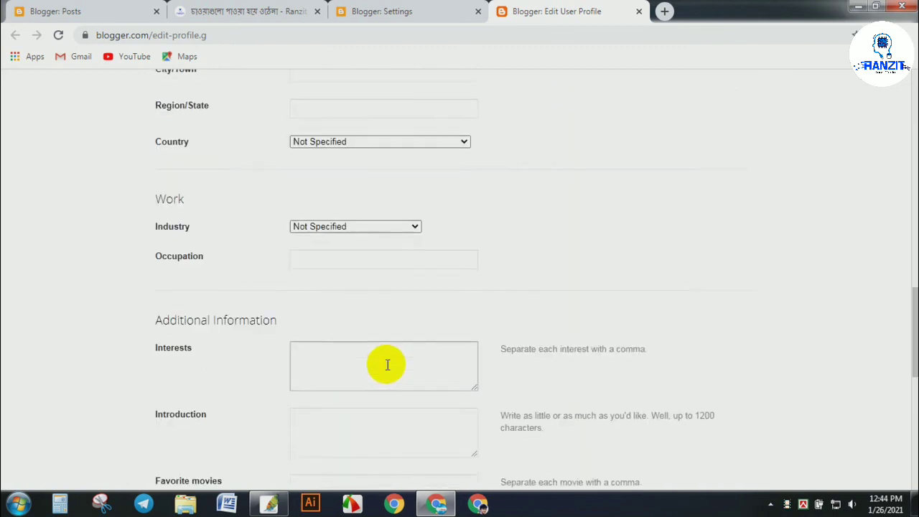
scroll(388, 363, "down", 5)
scroll(388, 365, "up", 20)
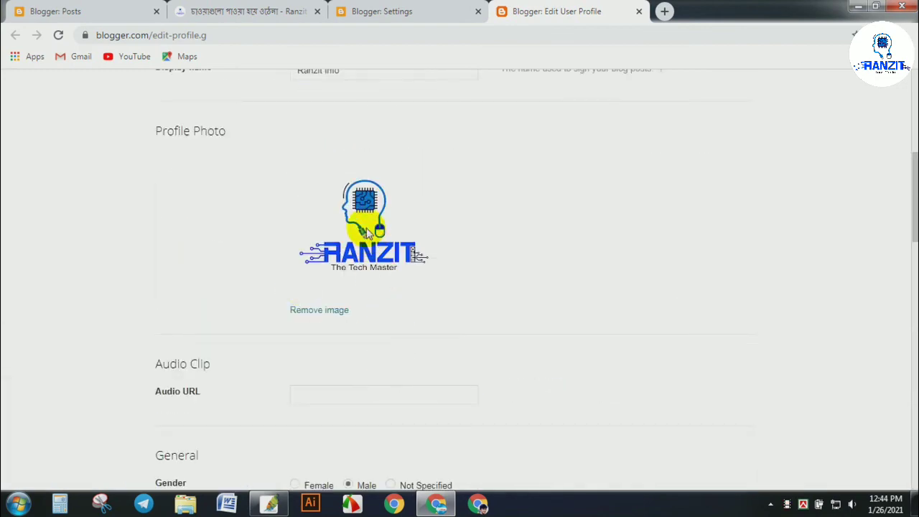
scroll(381, 237, "down", 5)
left_click(223, 10)
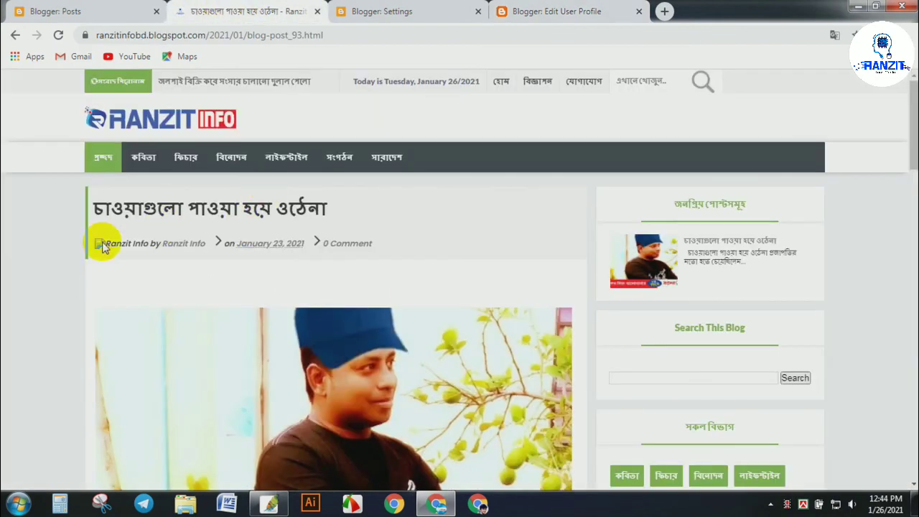
left_click(437, 11)
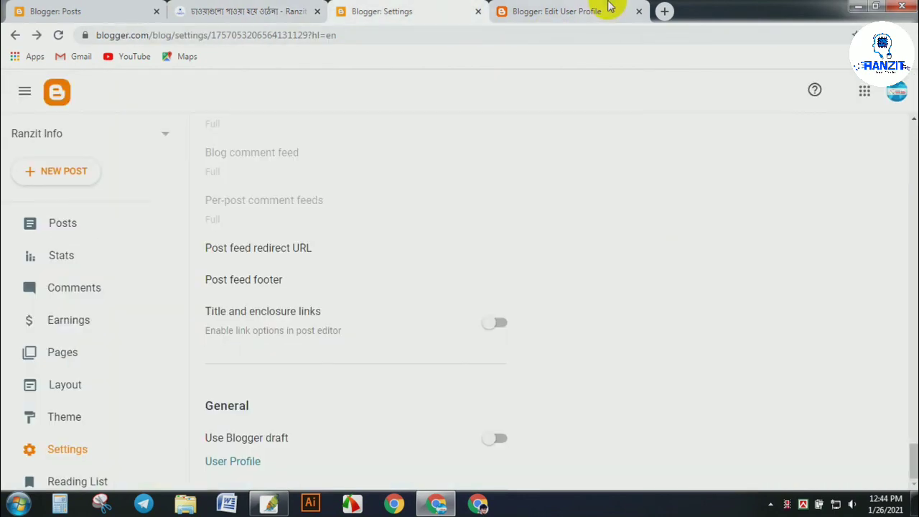
Return to the user profile and save it with the new profile photo and the gender setting.
left_click(608, 8)
scroll(247, 310, "down", 5)
scroll(247, 310, "down", 10)
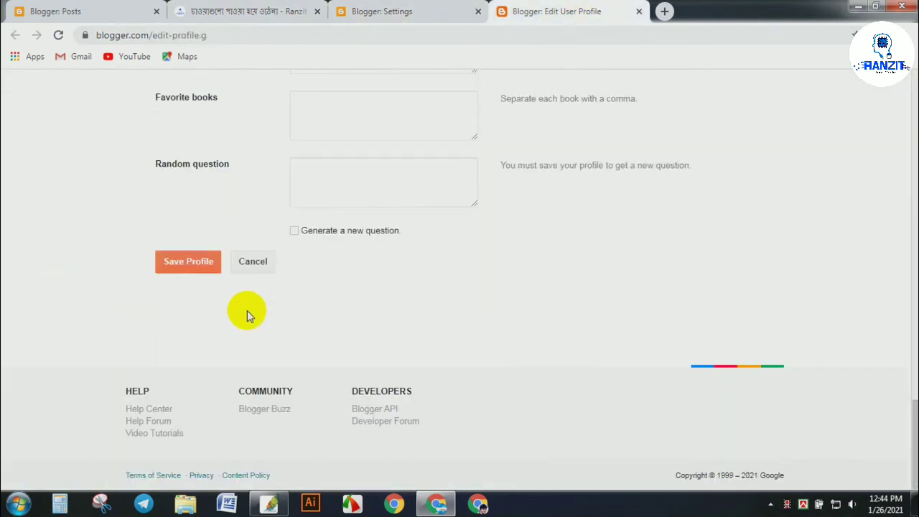
left_click(200, 272)
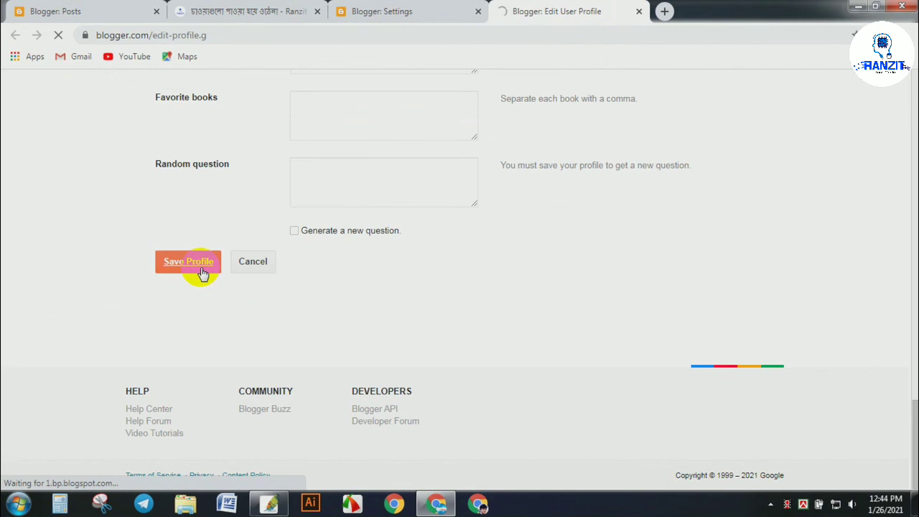
Reload the live blog post and examine the author photo below its title and the post content.
left_click(245, 11)
left_click(59, 36)
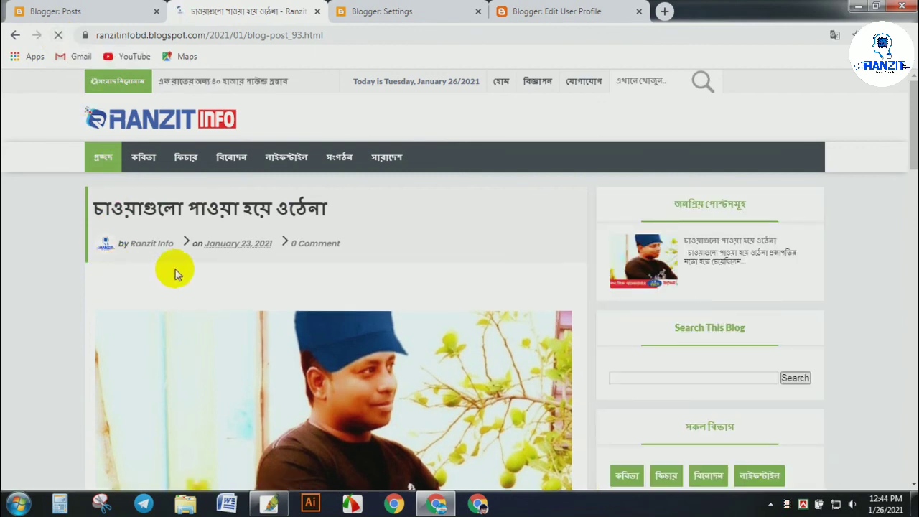
scroll(451, 238, "down", 1)
scroll(452, 238, "down", 2)
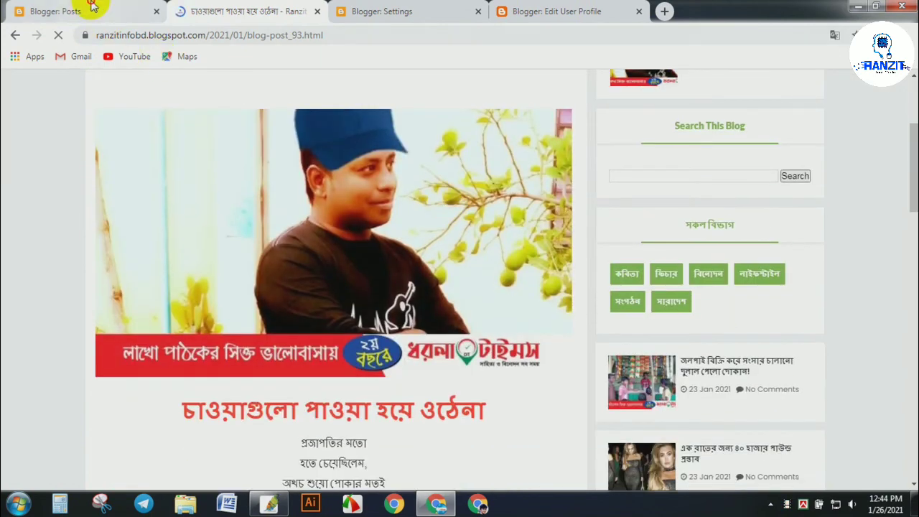
Go back to the blog's settings and review them from Manage Blog up to the Basic options such as title and favicon.
left_click(92, 11)
left_click(413, 11)
scroll(387, 292, "up", 15)
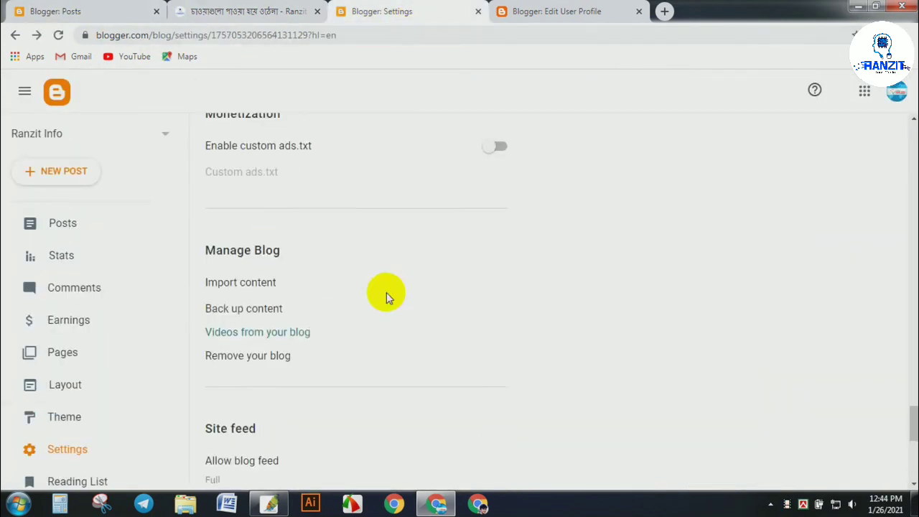
scroll(387, 292, "up", 15)
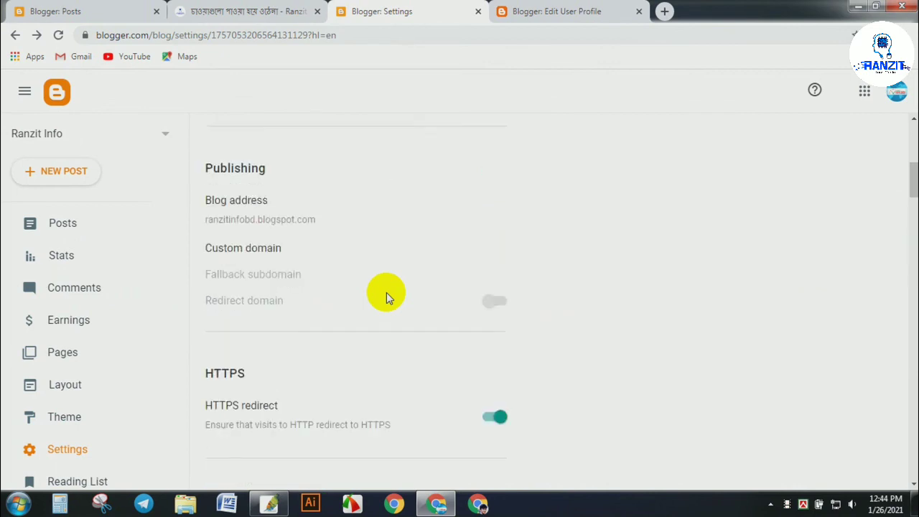
scroll(376, 198, "up", 1)
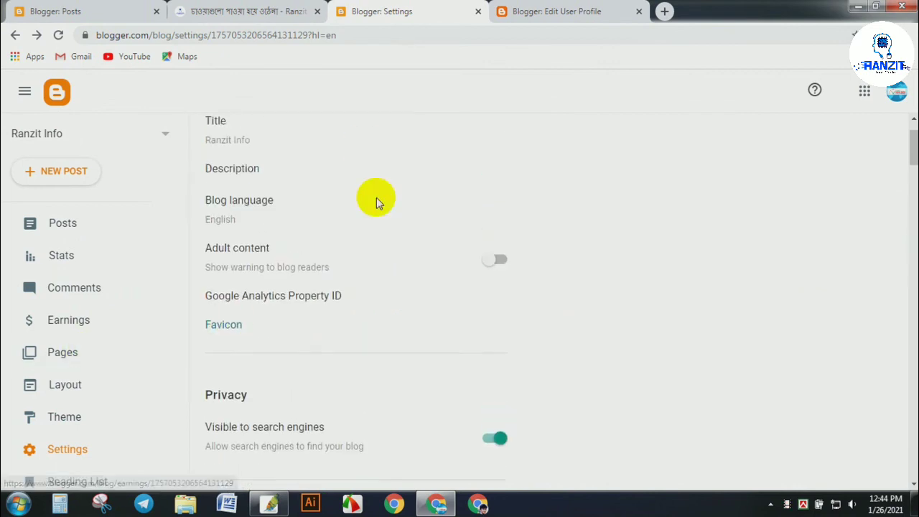